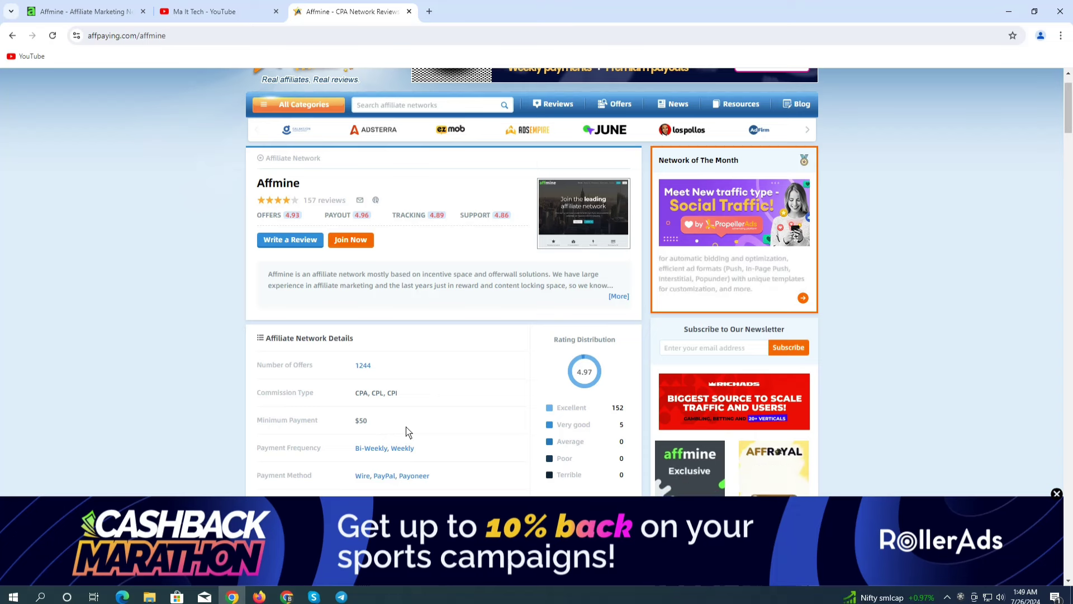
{"action": "scroll", "coordinate": [419, 417], "scroll_direction": "down", "scroll_amount": 1}
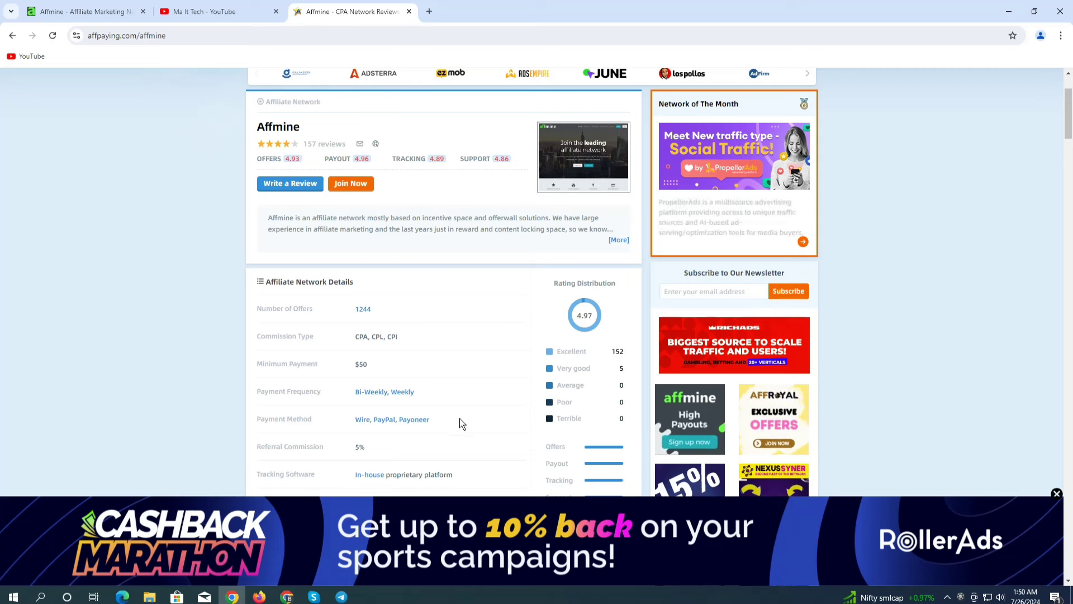
{"action": "left_click_drag", "start_coordinate": [435, 421], "coordinate": [399, 419]}
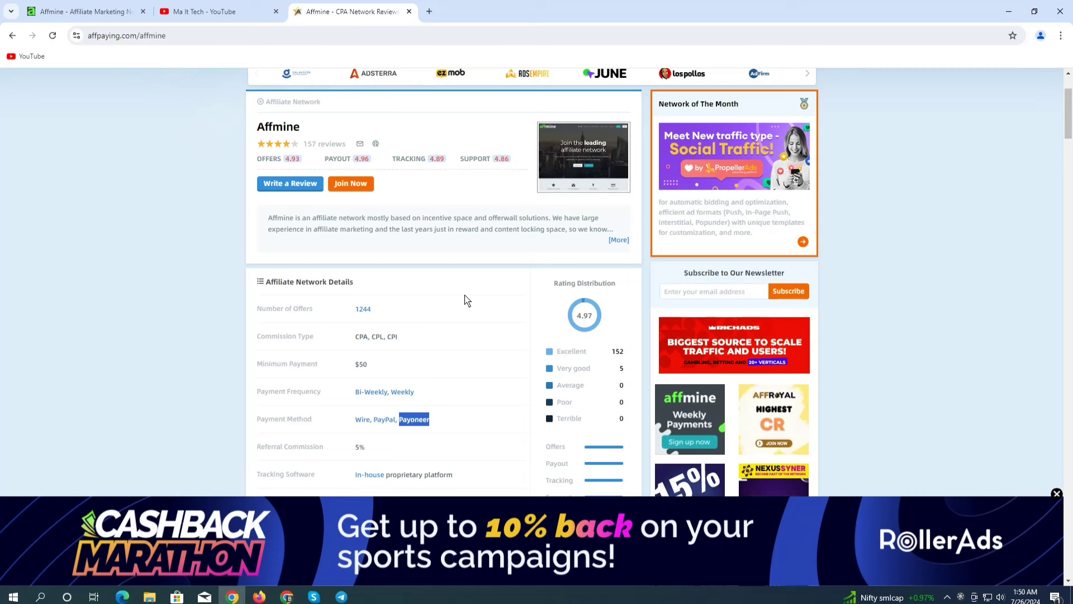
{"action": "left_click", "coordinate": [447, 417]}
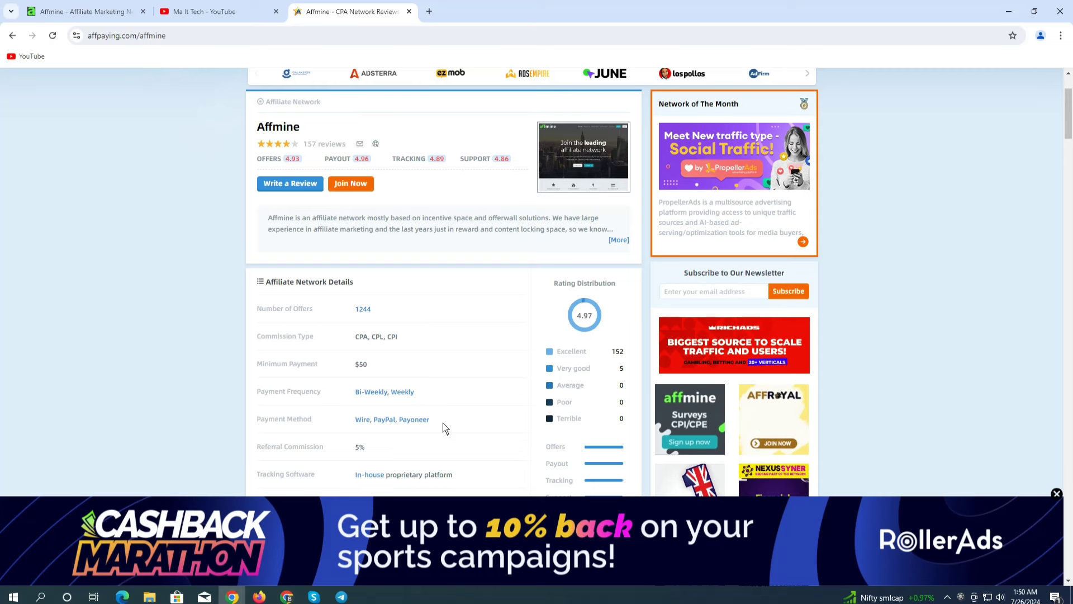
{"action": "left_click_drag", "start_coordinate": [434, 422], "coordinate": [399, 421]}
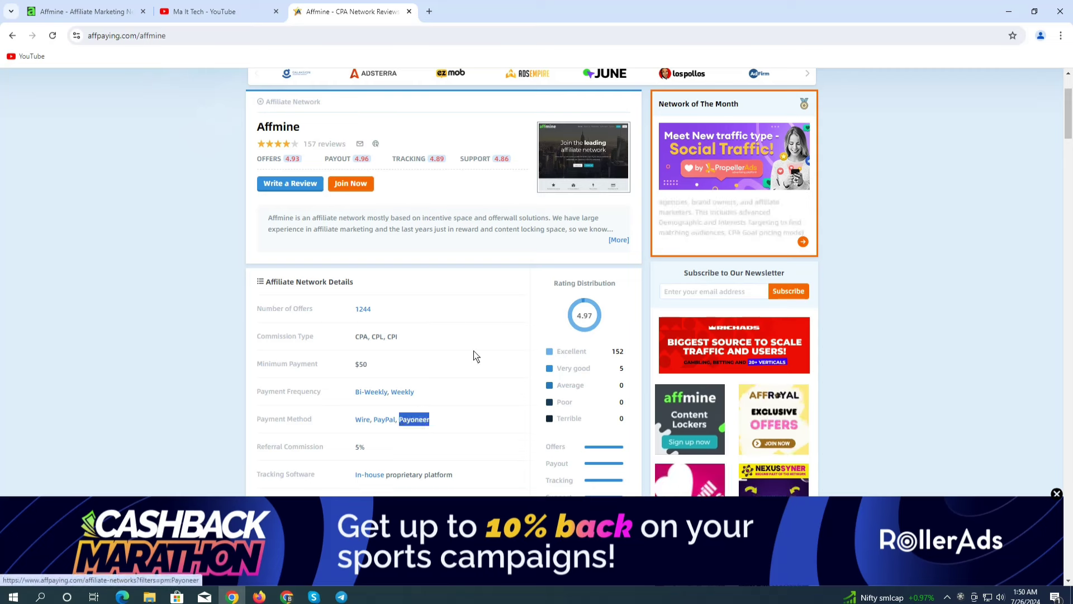
{"action": "left_click", "coordinate": [437, 289]}
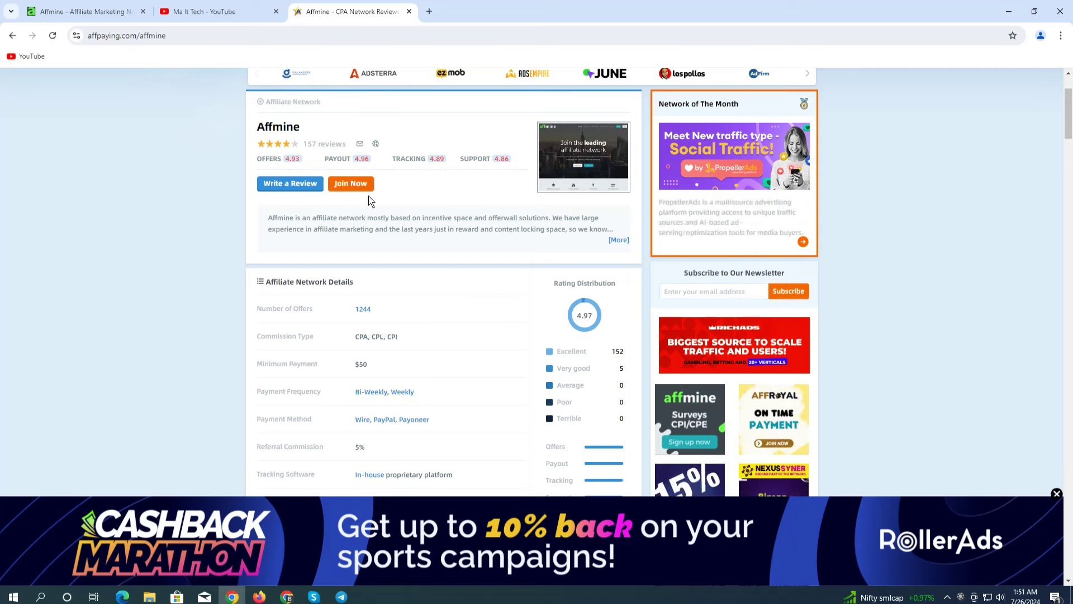
{"action": "left_click_drag", "start_coordinate": [438, 428], "coordinate": [414, 423]}
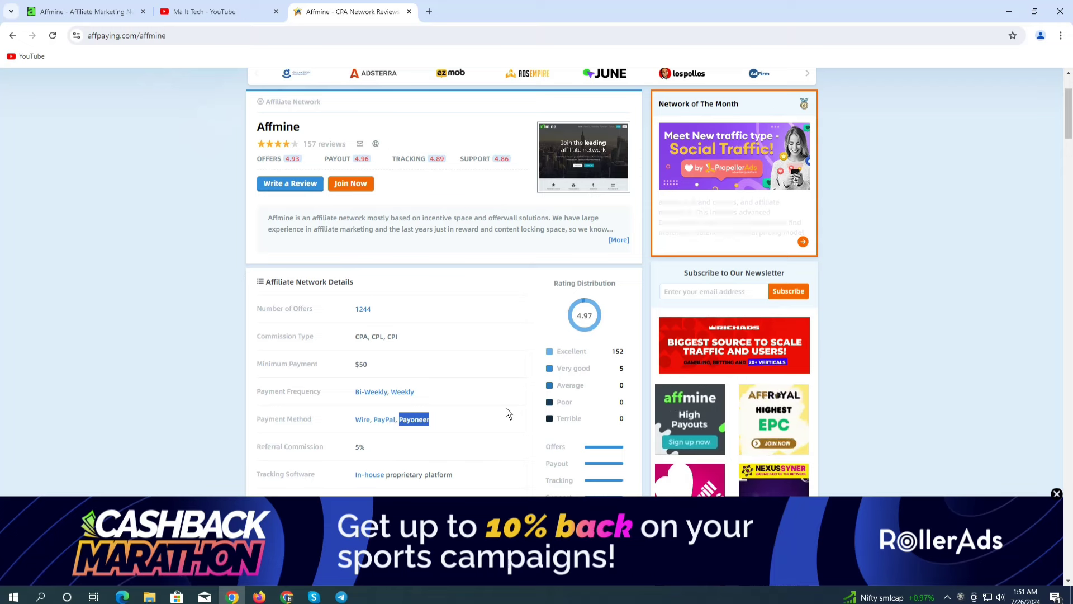
Search Google for 'wise' in a new tab and open the Wise login page at wise.com/login
{"action": "left_click", "coordinate": [429, 11]}
{"action": "left_click", "coordinate": [278, 38]}
{"action": "type", "text": "wise"}
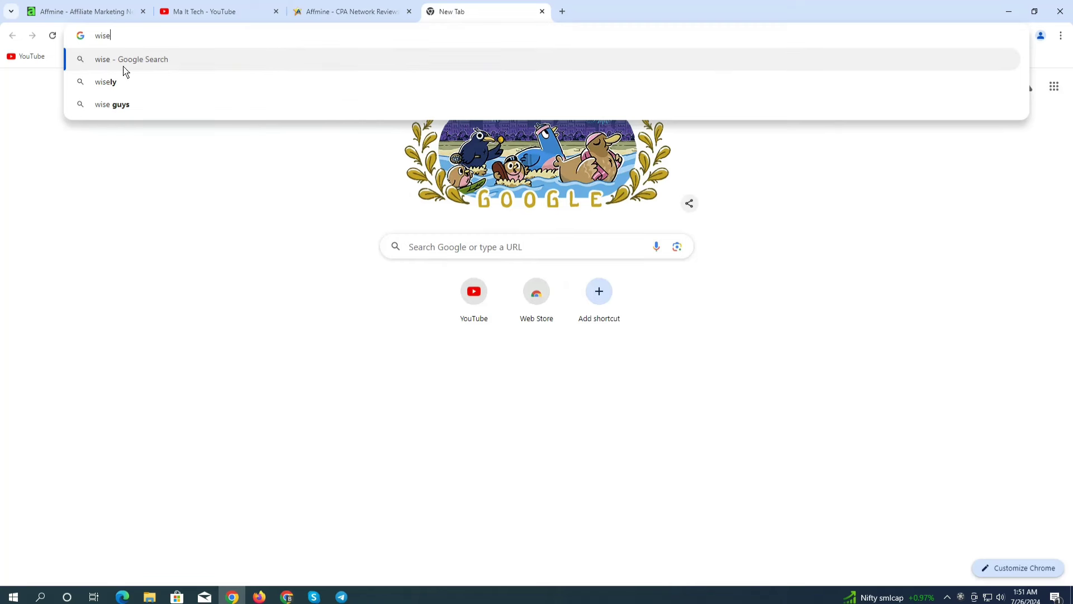
{"action": "left_click", "coordinate": [127, 58]}
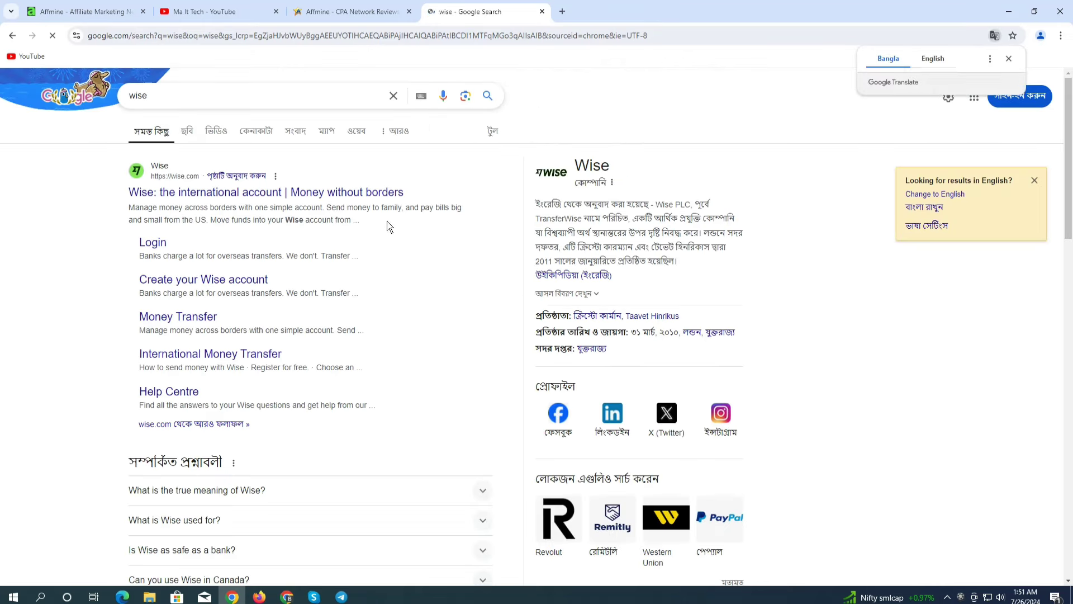
{"action": "left_click", "coordinate": [154, 246]}
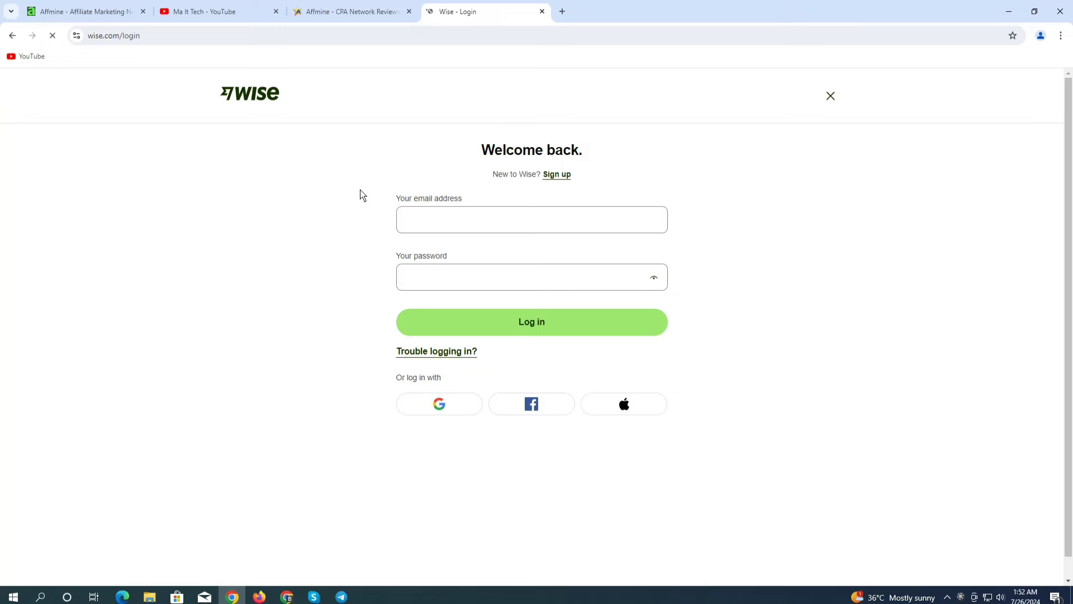
Cycle through the Affpaying review and Wise login tabs, ending on the Affmine homepage tab
{"action": "left_click", "coordinate": [67, 11]}
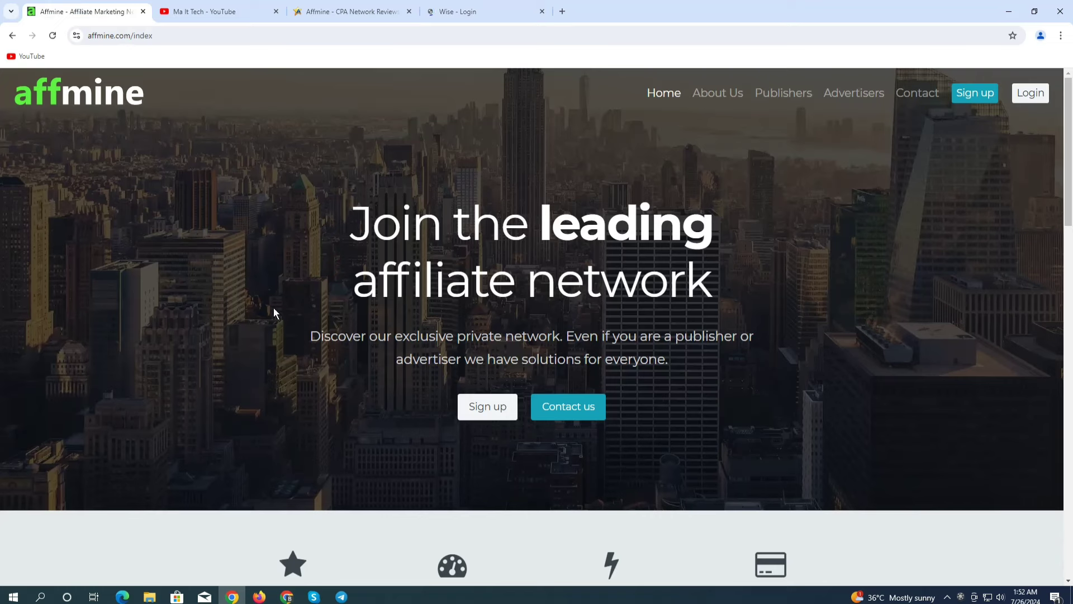
{"action": "left_click", "coordinate": [335, 11]}
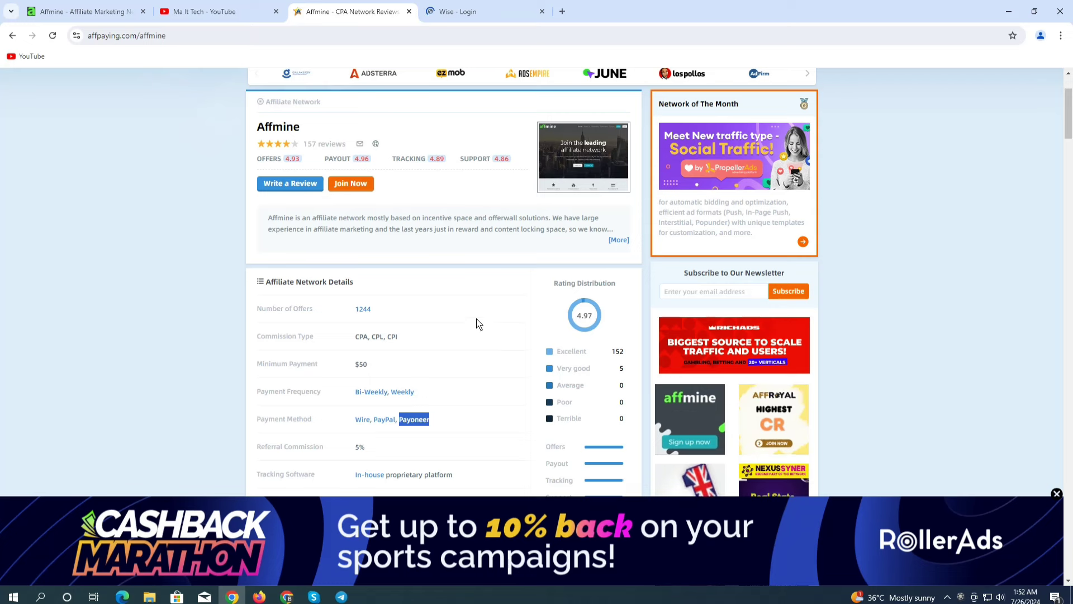
{"action": "left_click", "coordinate": [439, 422]}
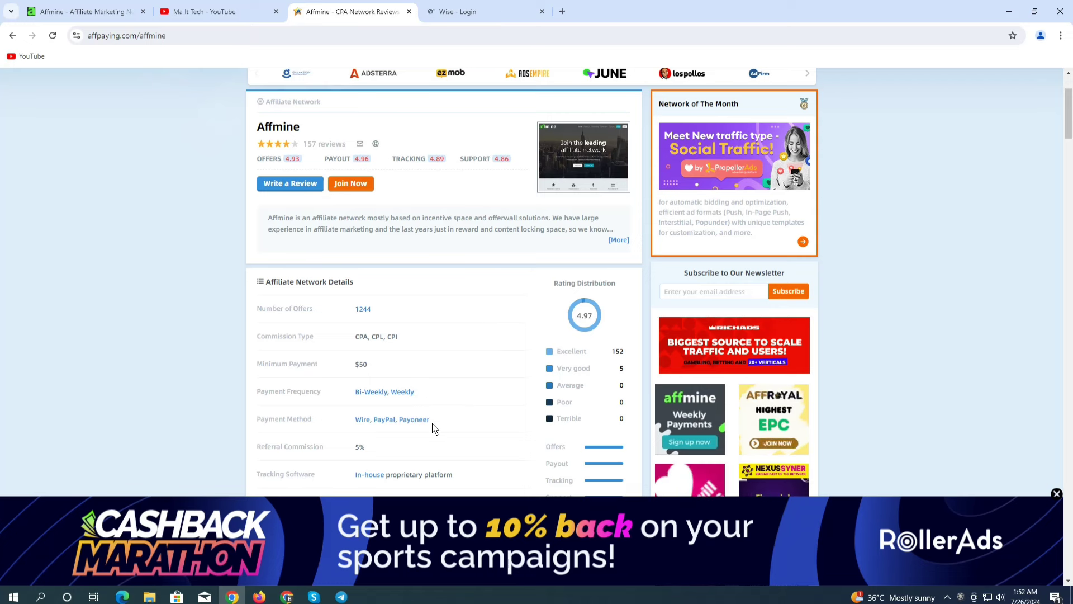
{"action": "left_click", "coordinate": [467, 11]}
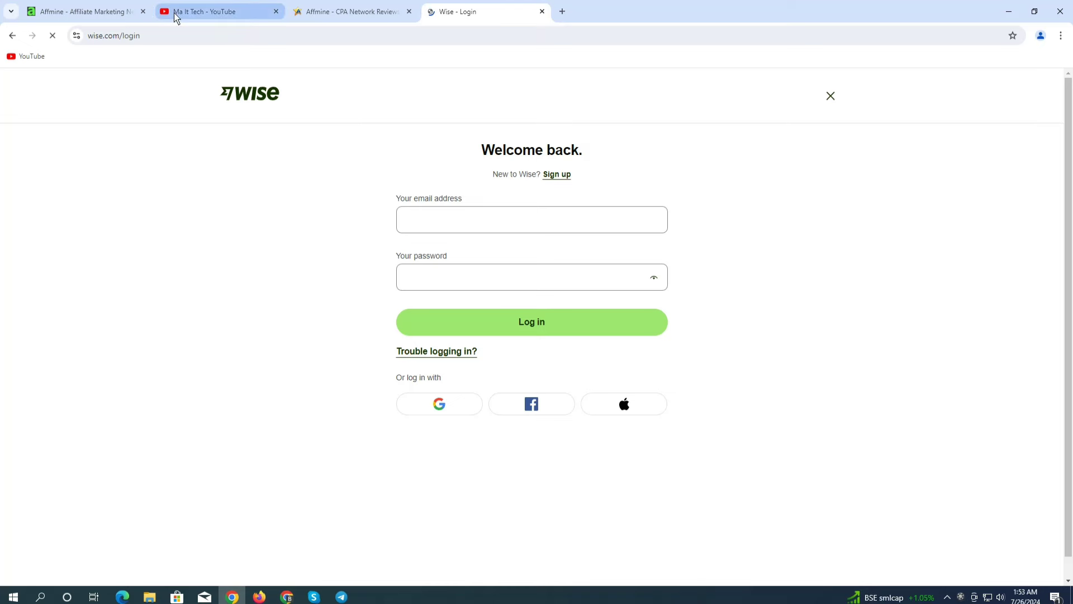
{"action": "left_click", "coordinate": [88, 10]}
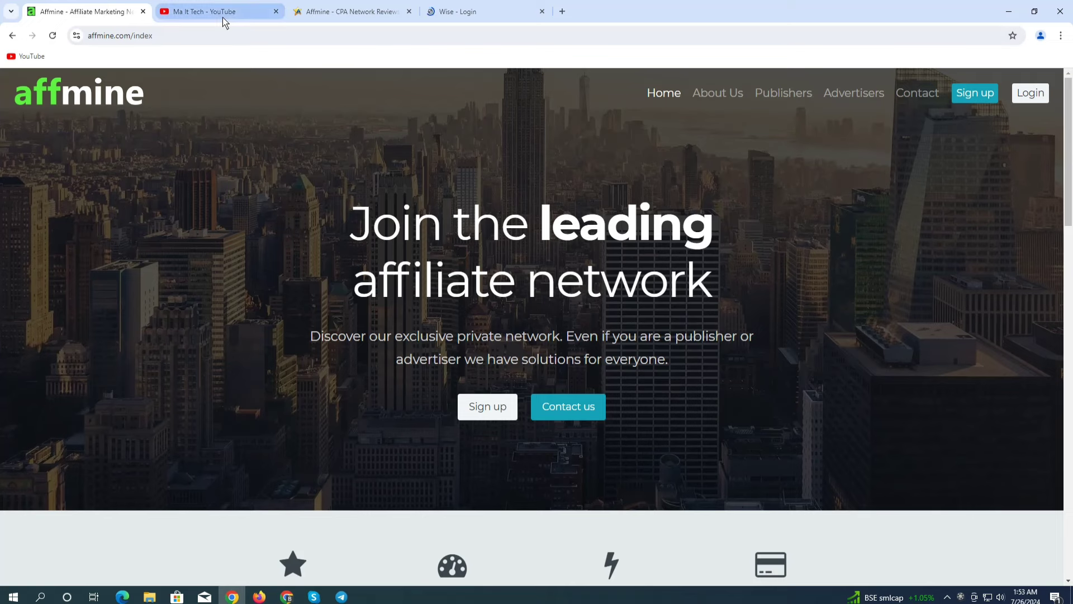
Glance at Firefox's Gmail, then return to Chrome and highlight 'Payoneer' on the Affpaying review
{"action": "left_click", "coordinate": [259, 597]}
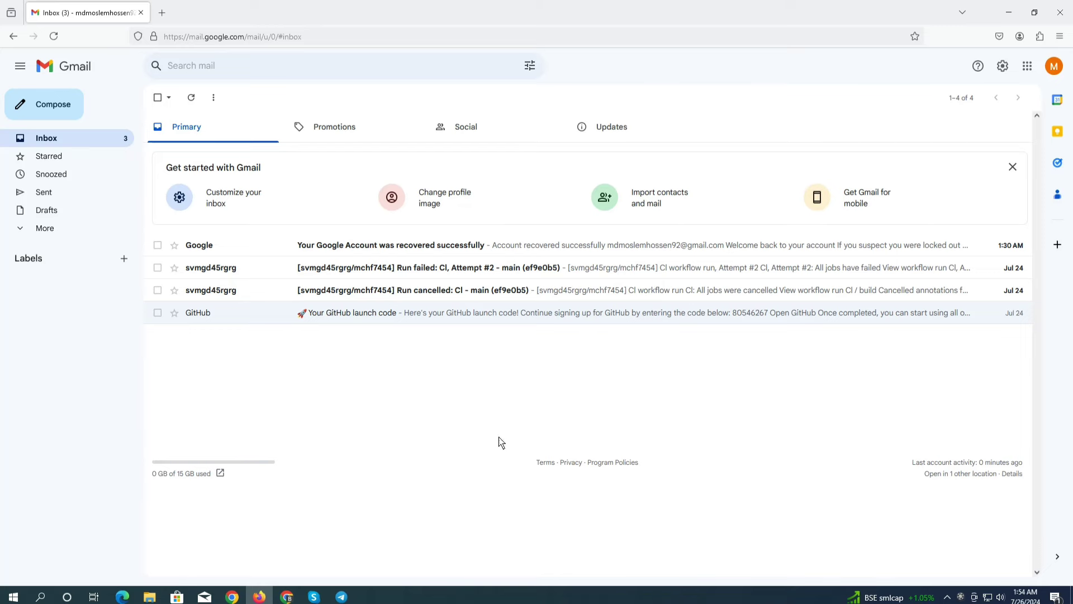
{"action": "left_click", "coordinate": [232, 597]}
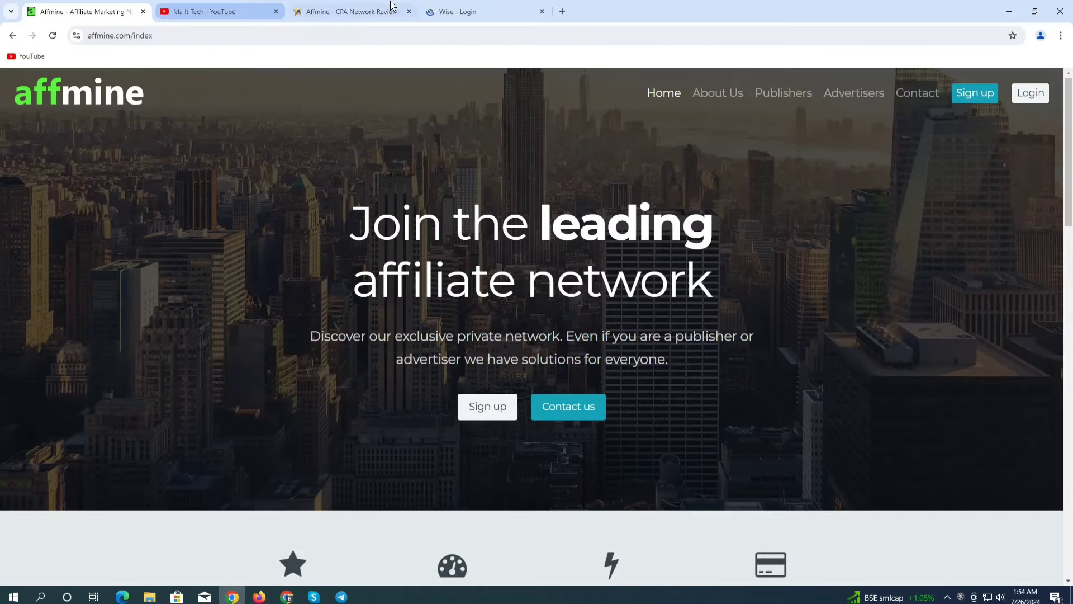
{"action": "left_click", "coordinate": [346, 11]}
{"action": "left_click_drag", "start_coordinate": [468, 418], "coordinate": [400, 421]}
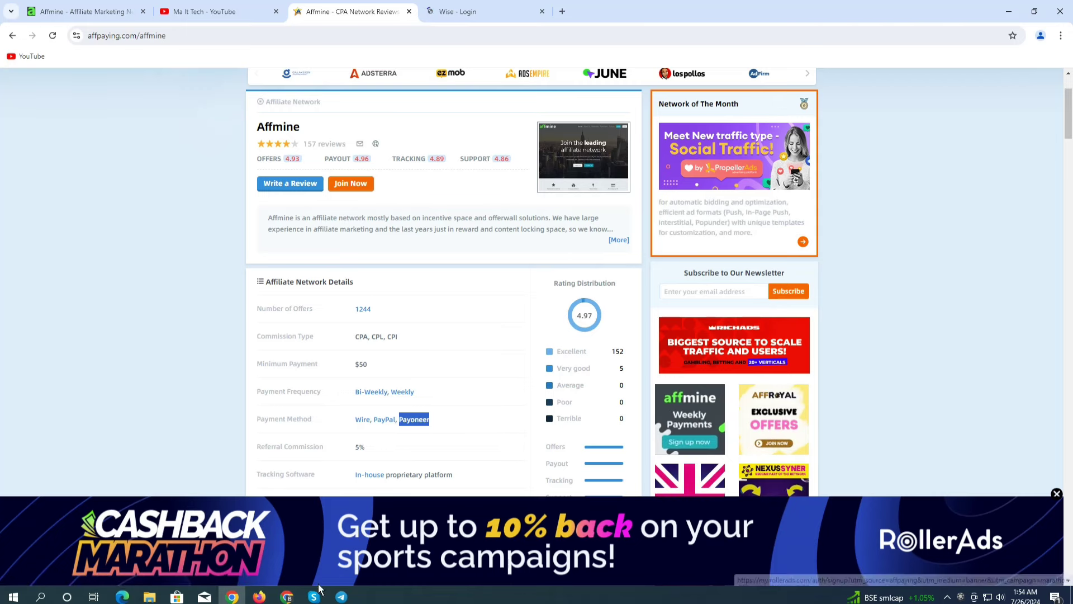
Back in Firefox, open a fresh tab beside Gmail with the address bar focused
{"action": "key", "text": "alt+Tab"}
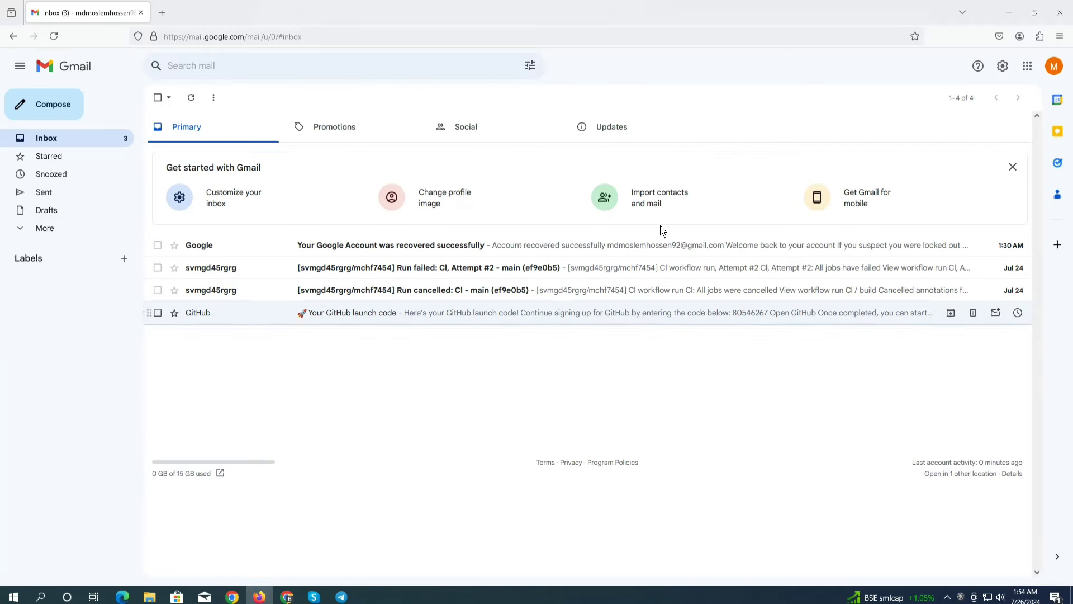
{"action": "left_click", "coordinate": [162, 12]}
{"action": "left_click", "coordinate": [202, 38]}
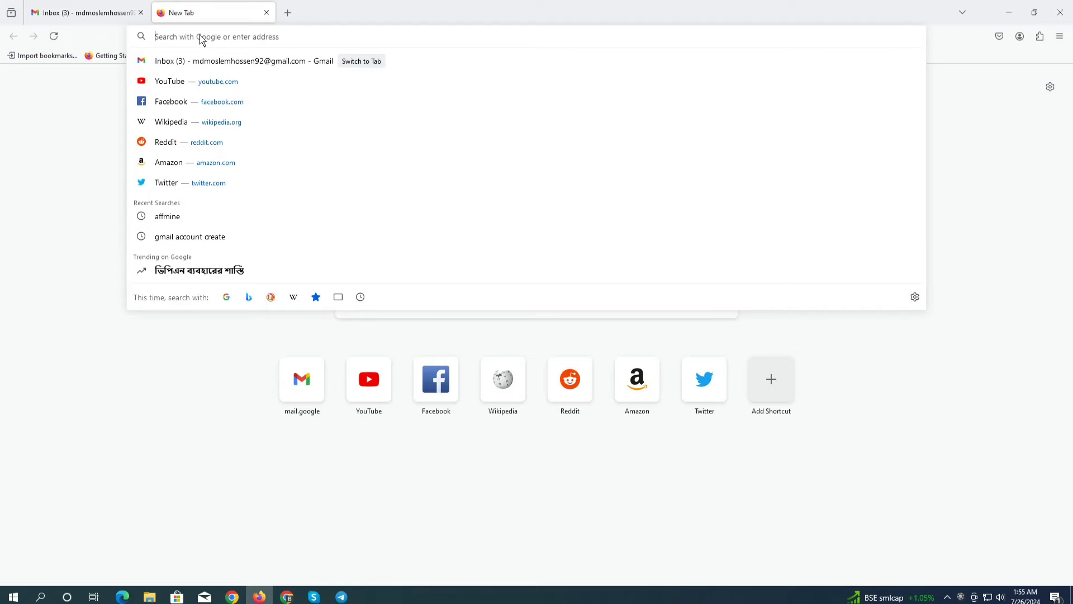
Search the suggested term 'affmine' and open the 'Affmine - Affiliate Marketing Network' result
{"action": "type", "text": "af"}
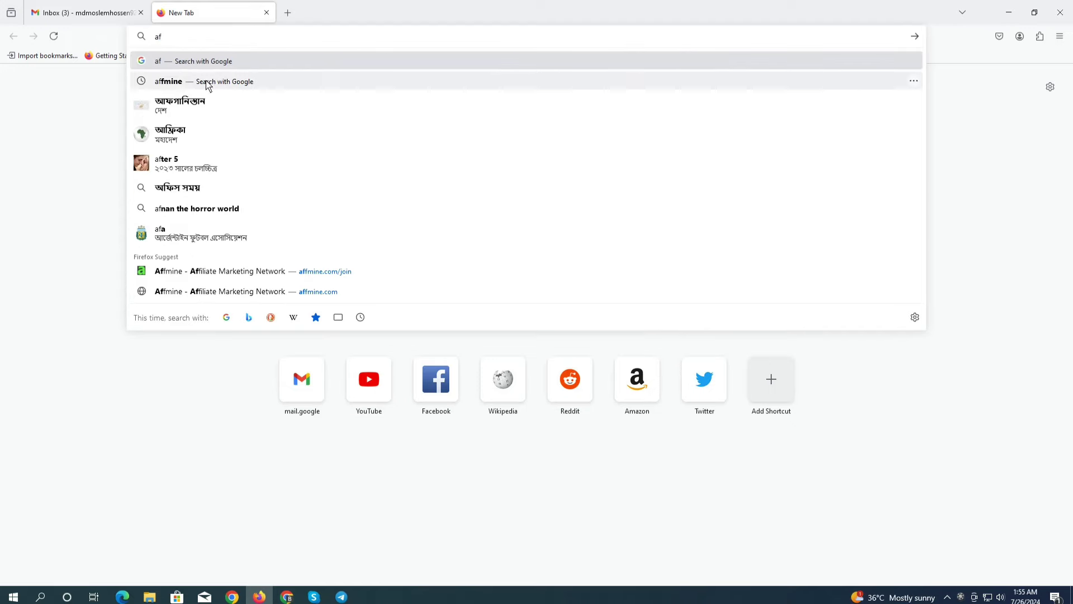
{"action": "left_click", "coordinate": [180, 82]}
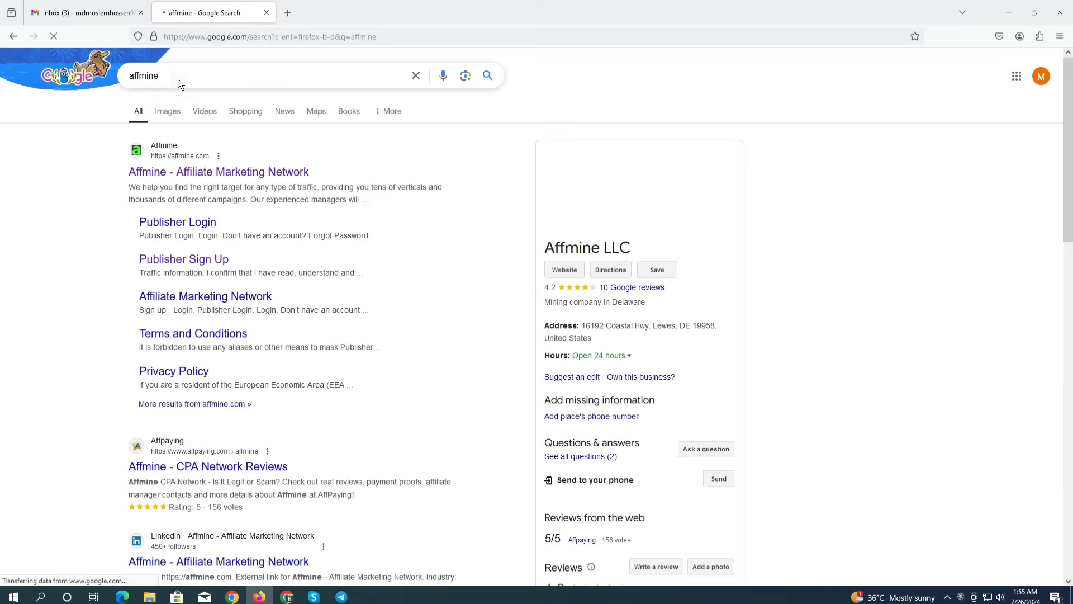
{"action": "left_click", "coordinate": [189, 173]}
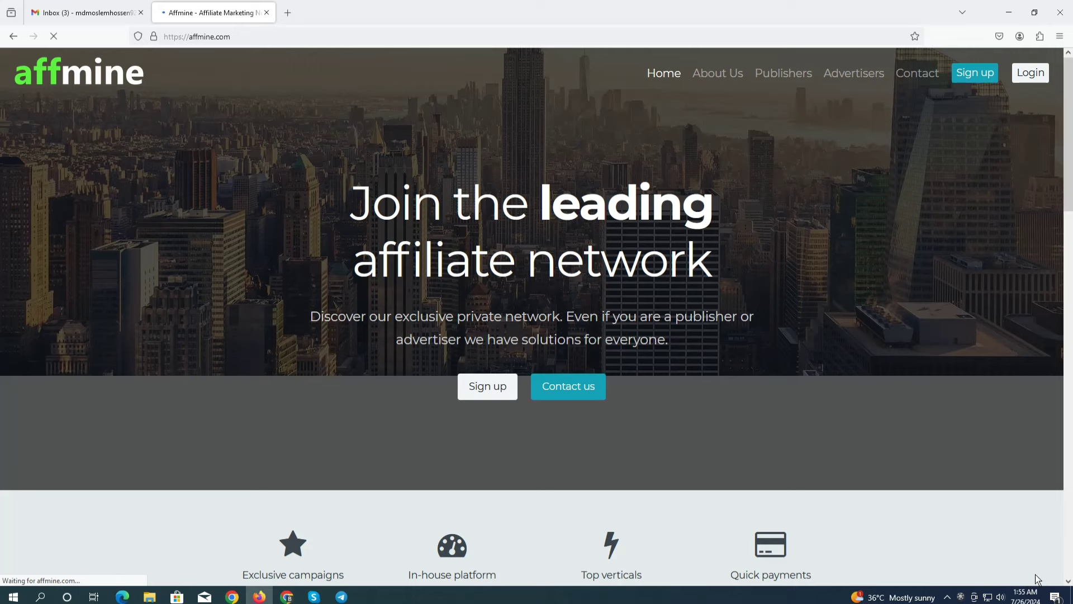
Open the Publisher Sign Up form and enter the applicant's first and last name
{"action": "left_click", "coordinate": [489, 386]}
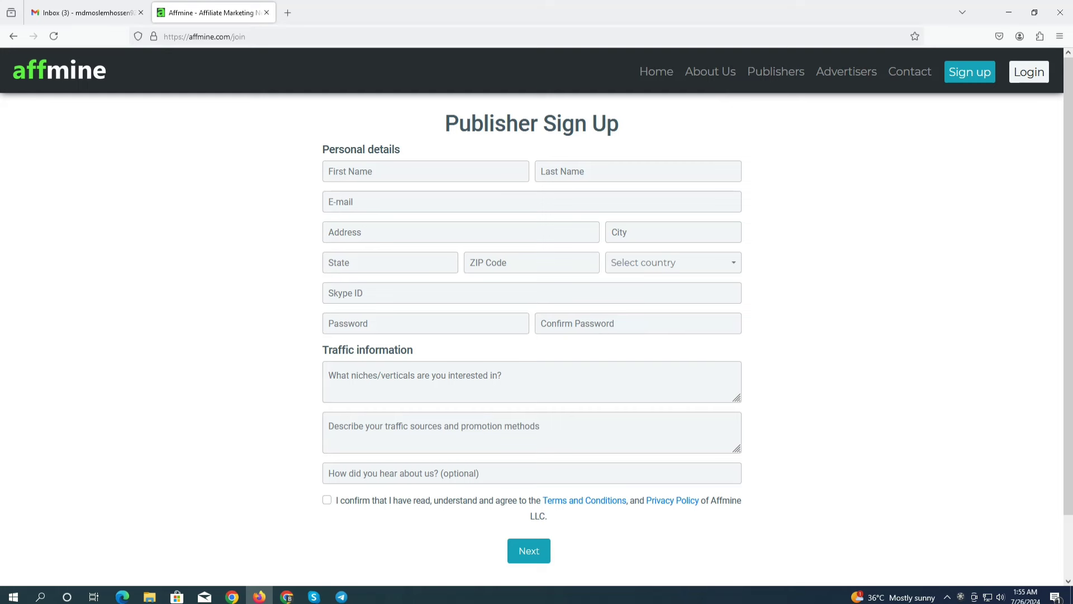
{"action": "left_click", "coordinate": [373, 173]}
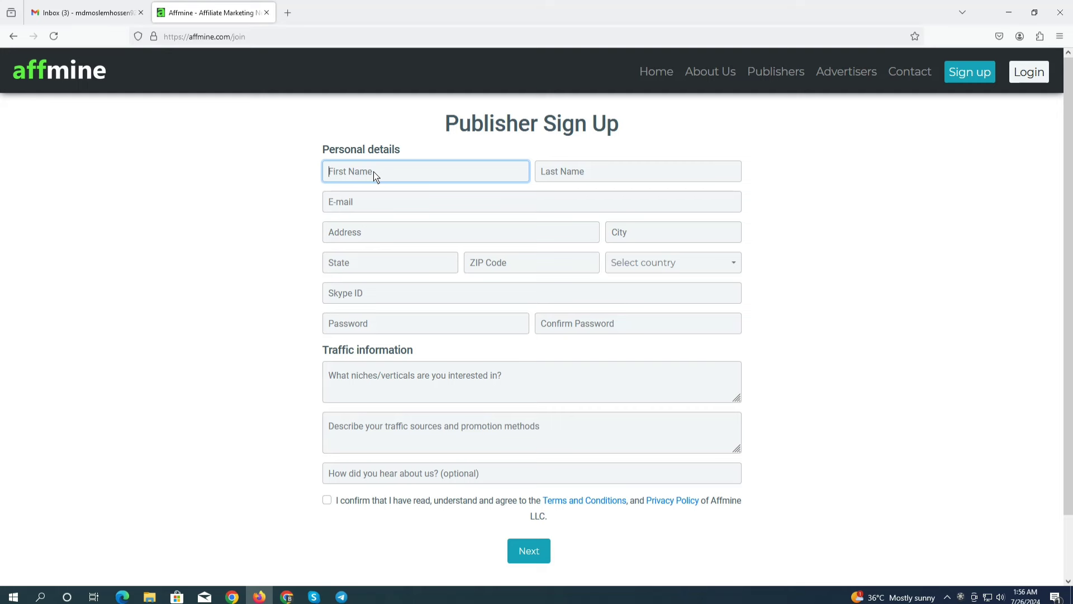
{"action": "left_click", "coordinate": [591, 171]}
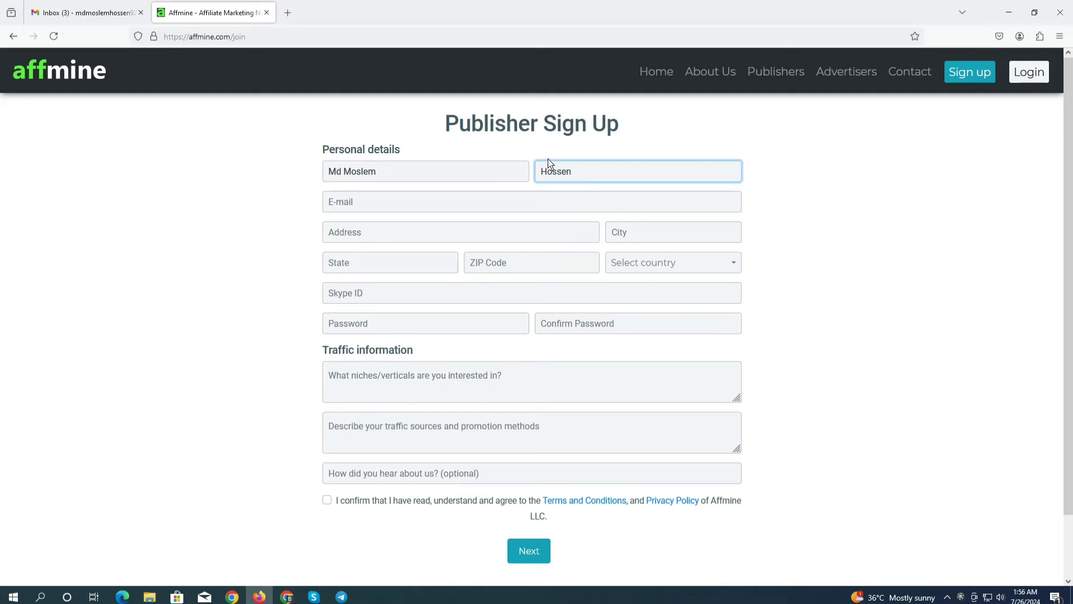
Copy the Gmail account's e-mail address from the Google account panel
{"action": "left_click", "coordinate": [353, 208]}
{"action": "left_click", "coordinate": [134, 8]}
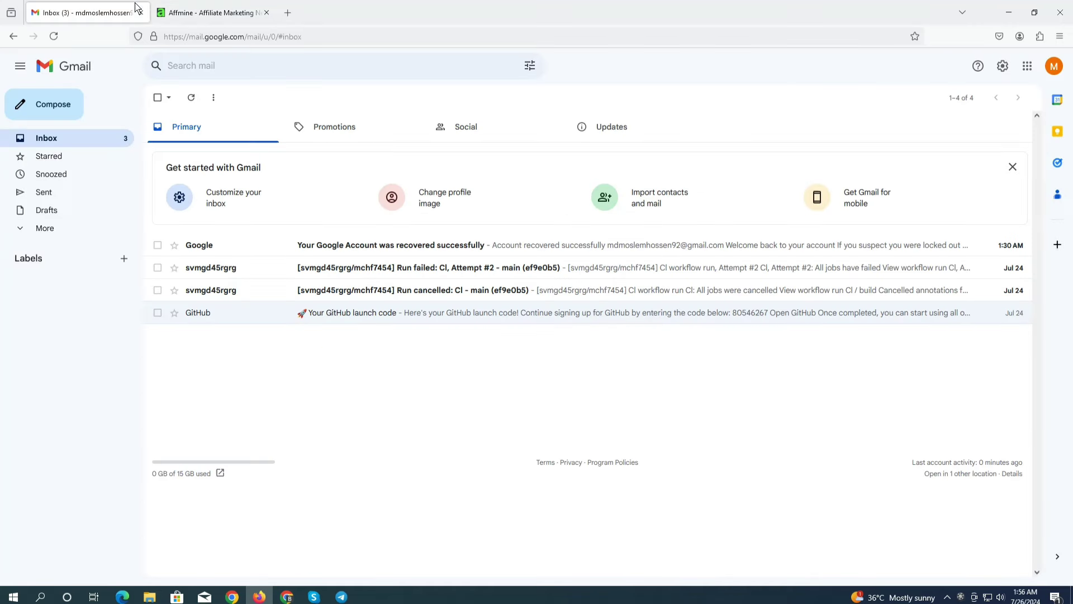
{"action": "left_click", "coordinate": [1053, 66]}
{"action": "left_click_drag", "start_coordinate": [1010, 101], "coordinate": [888, 103]}
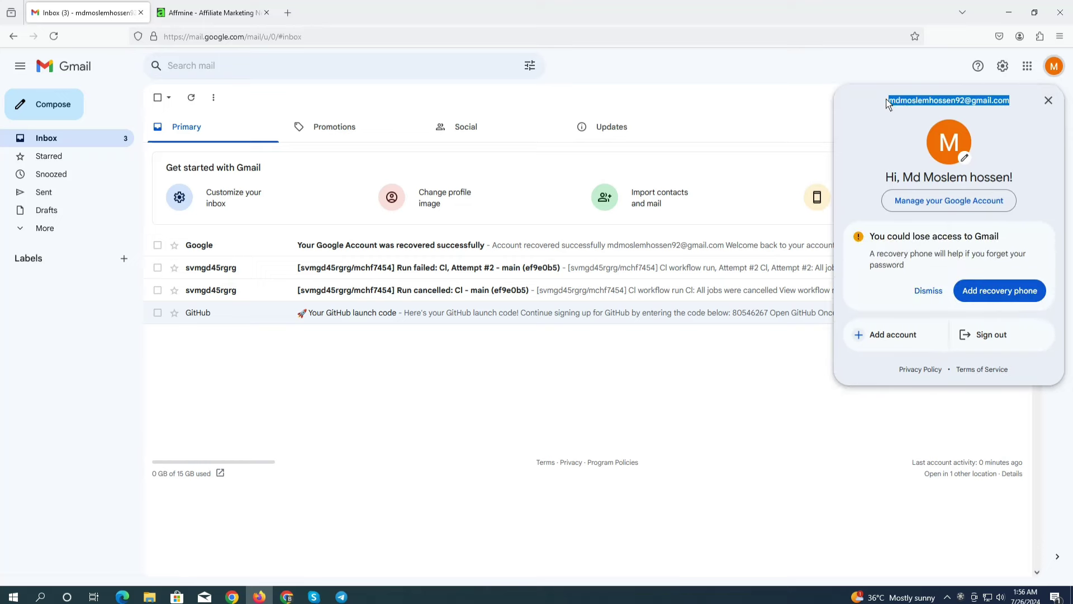
{"action": "right_click", "coordinate": [904, 102]}
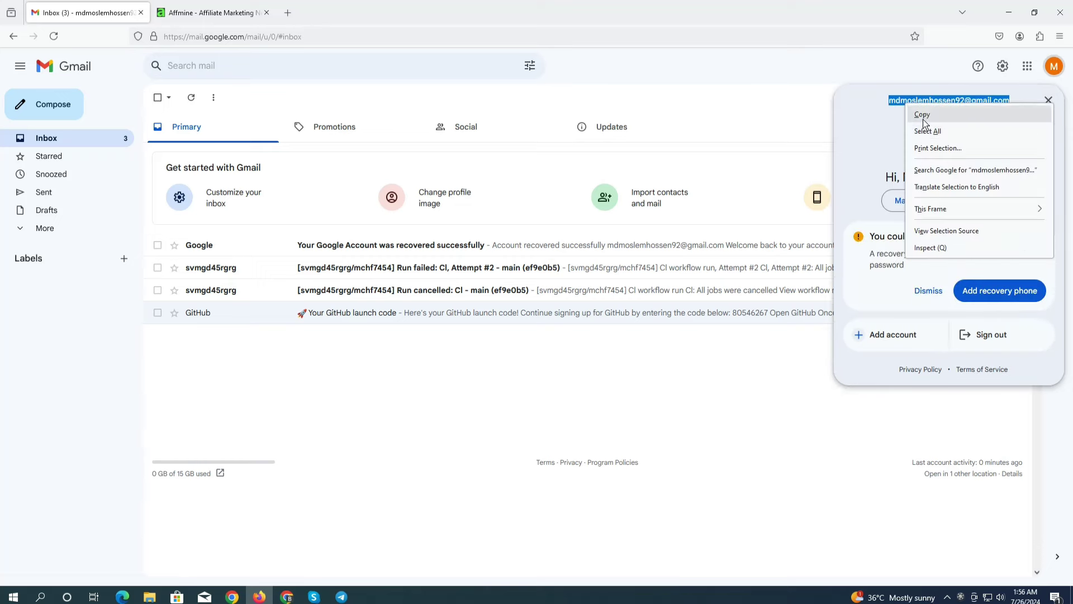
{"action": "left_click", "coordinate": [925, 111]}
Paste the copied address into Affmine's E-mail field and dismiss the password suggestion
{"action": "left_click", "coordinate": [192, 7]}
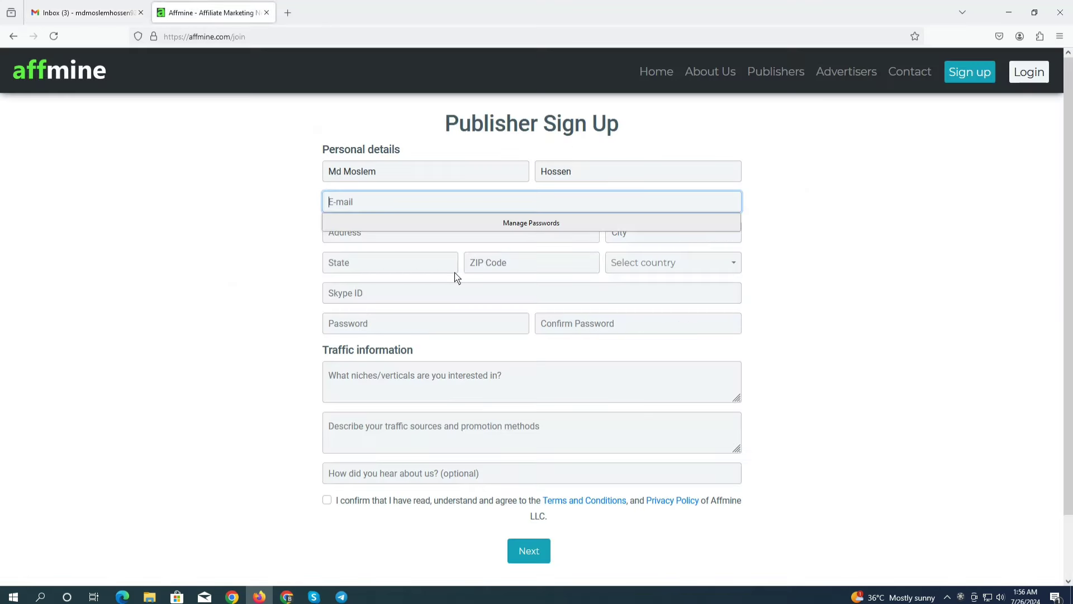
{"action": "left_click", "coordinate": [368, 204]}
{"action": "key", "text": "ctrl+v"}
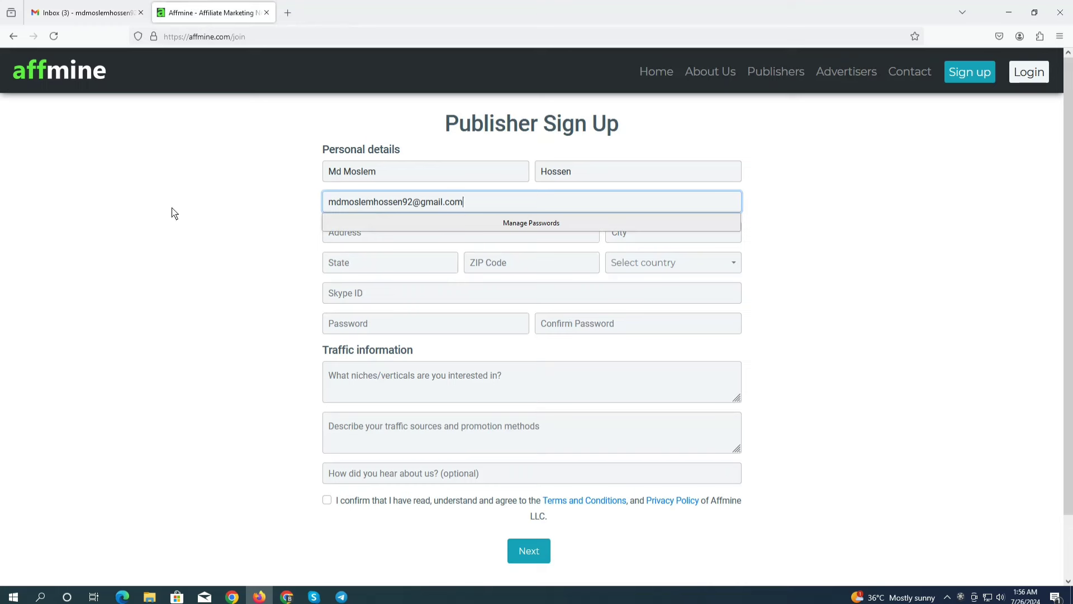
{"action": "left_click", "coordinate": [171, 212]}
{"action": "left_click", "coordinate": [346, 238]}
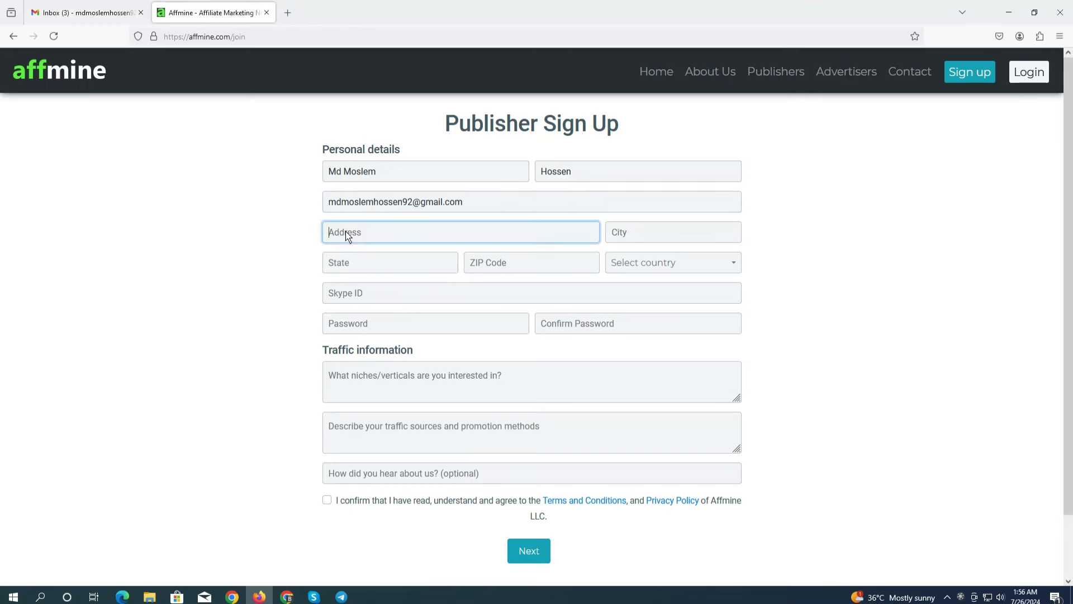
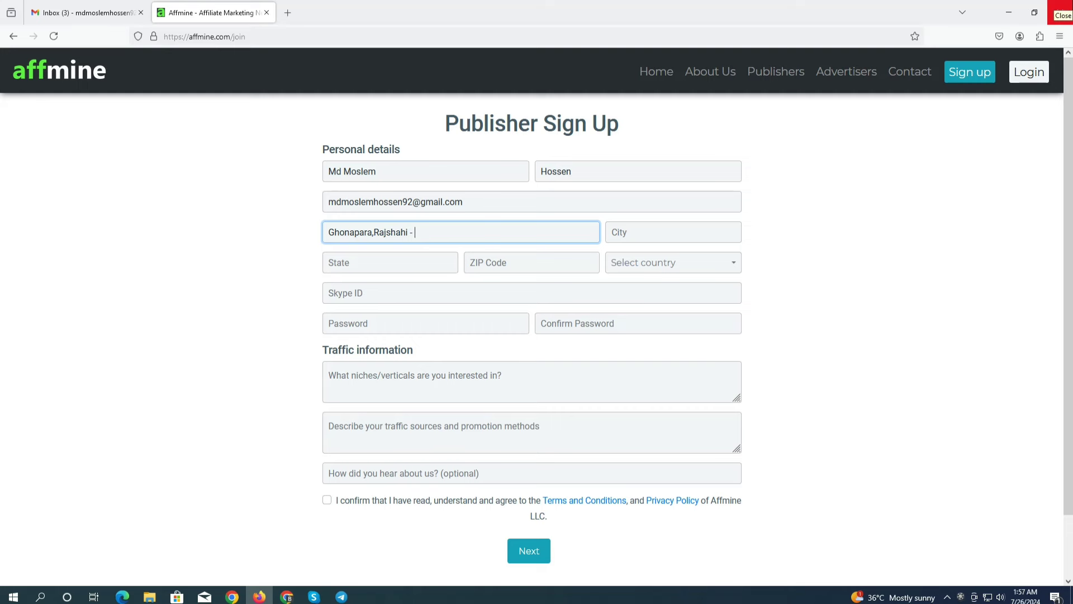
Enter City Rajshahi, State Raj, ZIP Code 5800 and choose Bangladesh as the country
{"action": "left_click", "coordinate": [626, 240]}
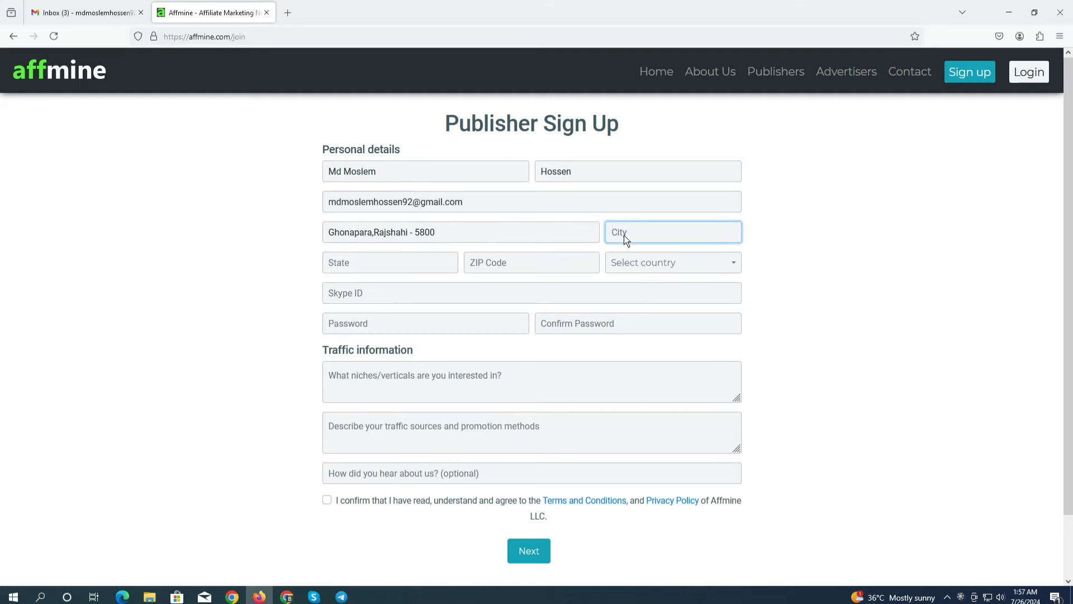
{"action": "type", "text": "Rajshahi"}
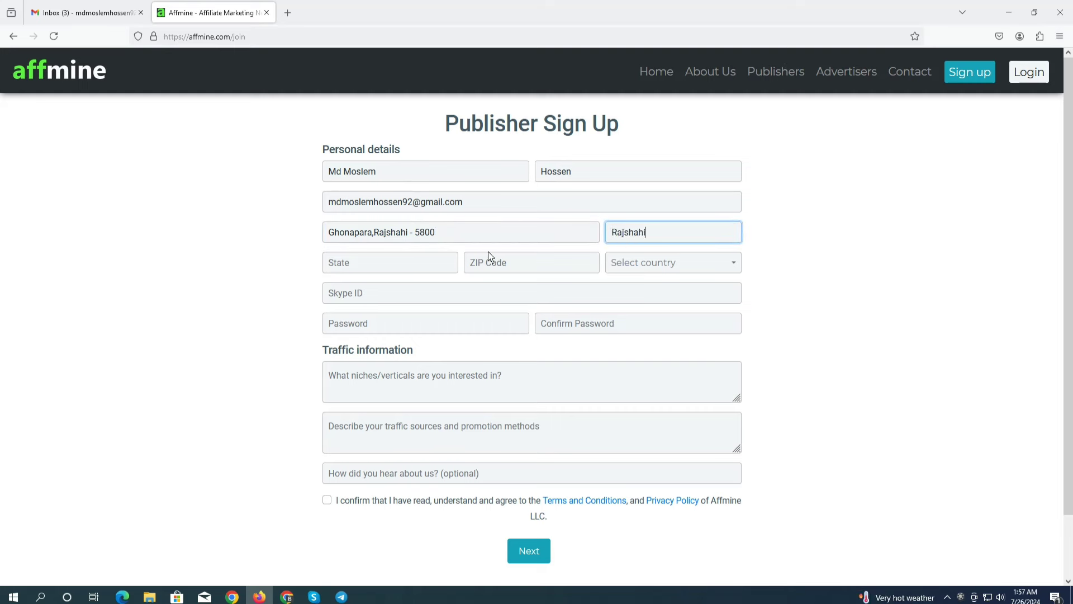
{"action": "left_click", "coordinate": [375, 267]}
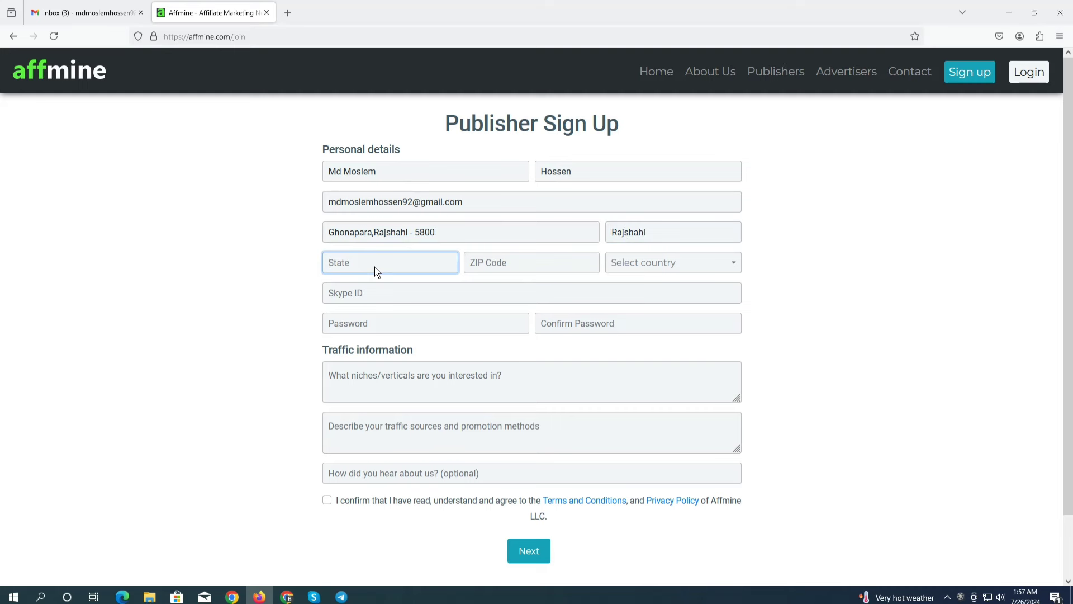
{"action": "type", "text": "Rajshahi"}
{"action": "left_click", "coordinate": [513, 263]}
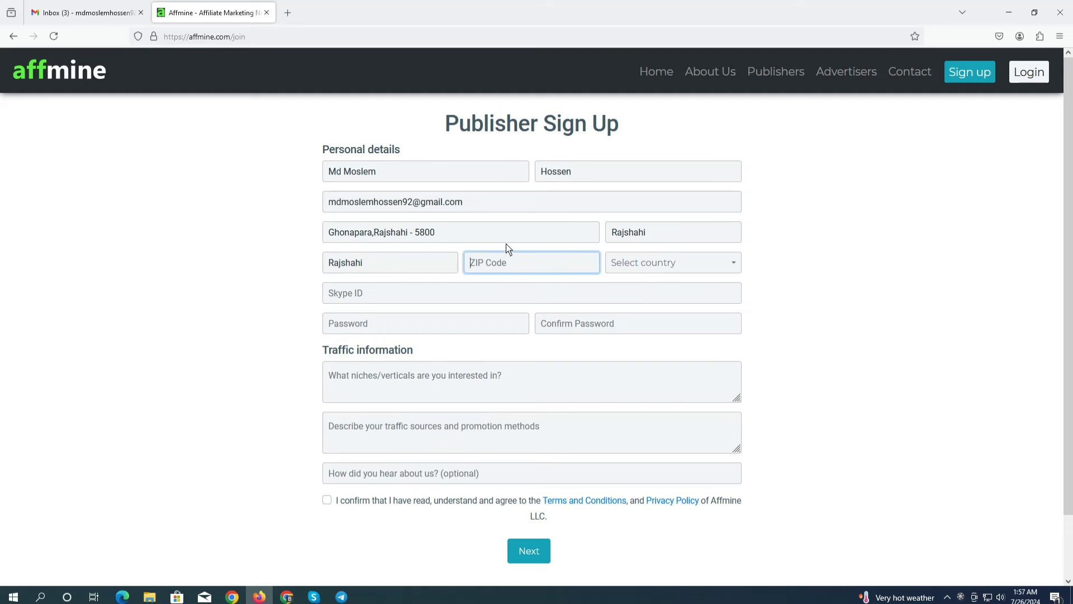
{"action": "type", "text": "5800"}
{"action": "left_click", "coordinate": [642, 264]}
{"action": "scroll", "coordinate": [737, 461], "scroll_direction": "down", "scroll_amount": 4}
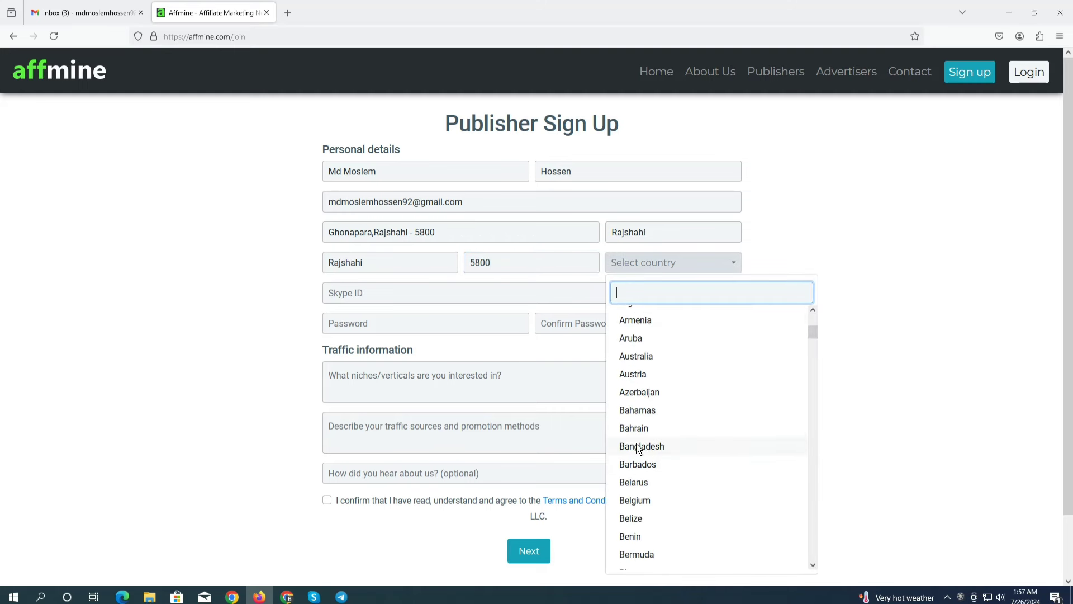
{"action": "left_click", "coordinate": [722, 447]}
Focus the Skype ID field, briefly check the Gmail tab, and return to the form
{"action": "left_click", "coordinate": [356, 298]}
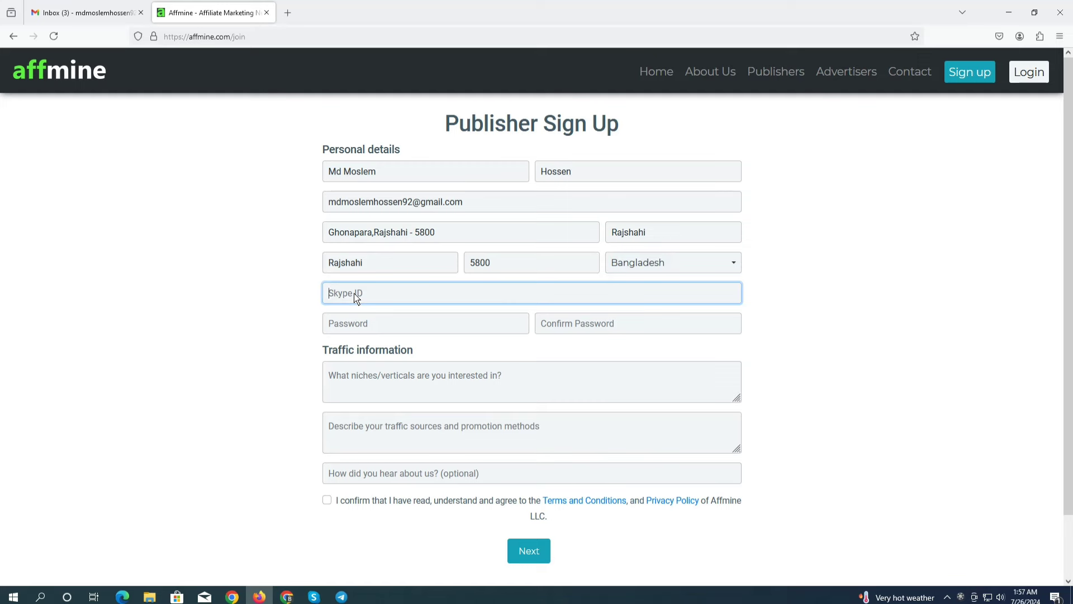
{"action": "left_click", "coordinate": [71, 12]}
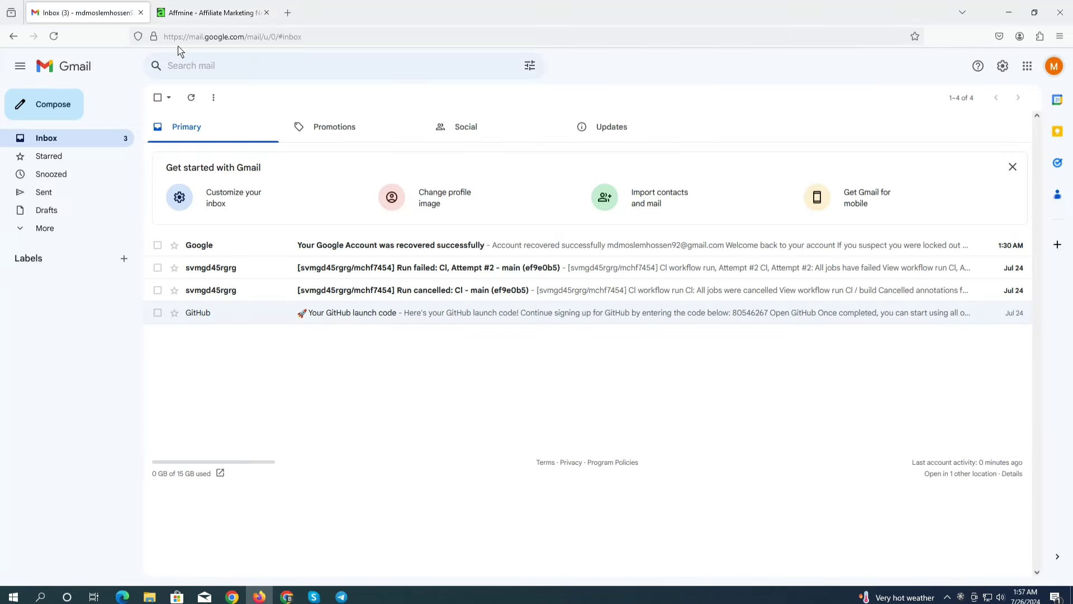
{"action": "left_click", "coordinate": [200, 6]}
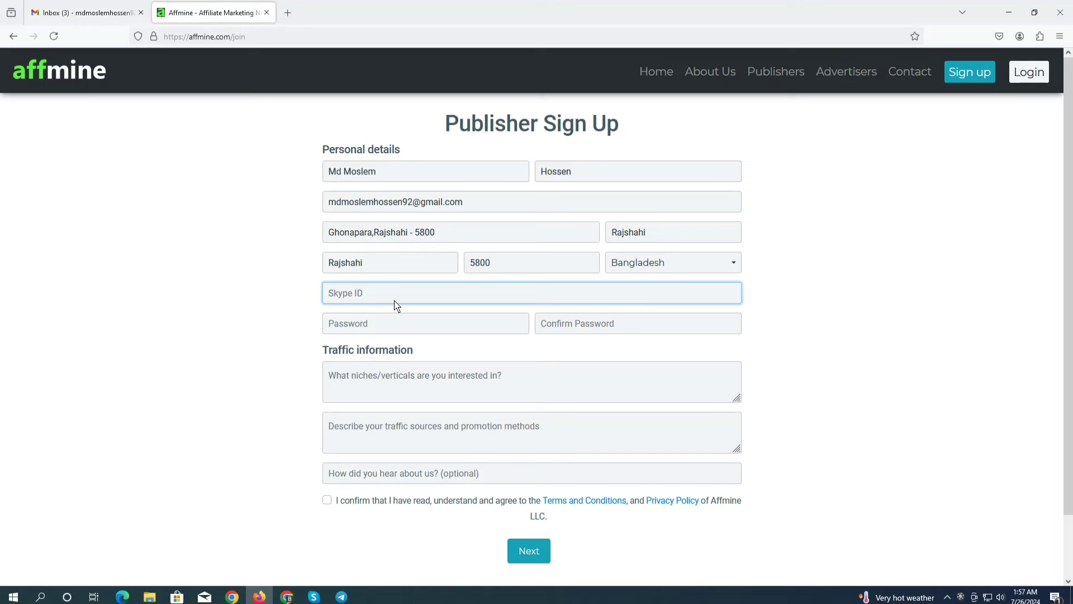
Type the account password into Password and repeat it in Confirm Password
{"action": "left_click", "coordinate": [351, 297]}
{"action": "left_click", "coordinate": [360, 326]}
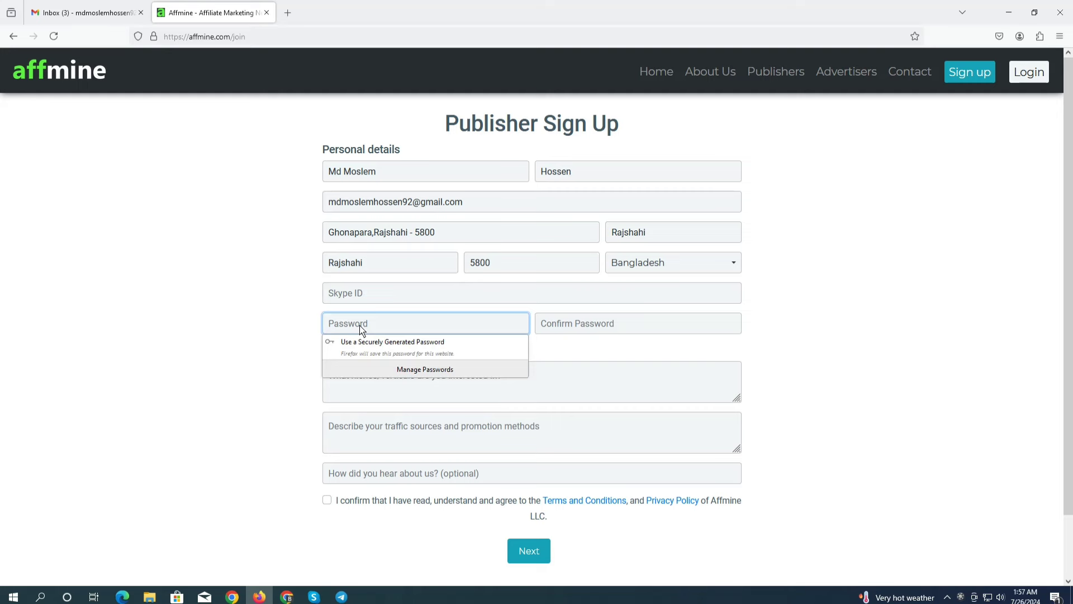
{"action": "type", "text": "a"}
{"action": "key", "text": "BackSpace"}
{"action": "type", "text": "a"}
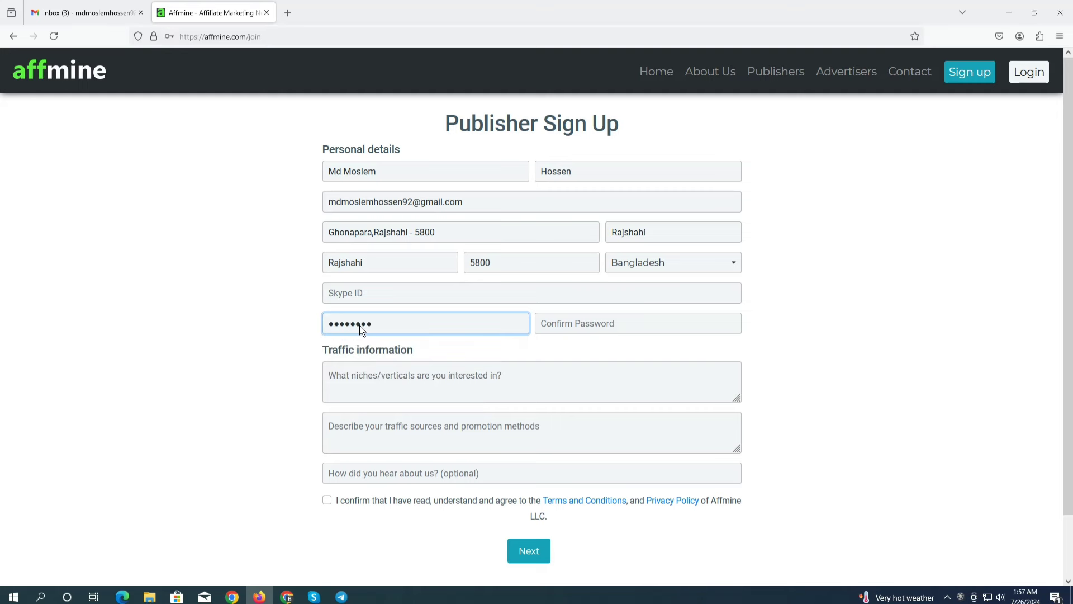
{"action": "type", "text": "aa"}
{"action": "left_click", "coordinate": [579, 324]}
{"action": "type", "text": "aa"}
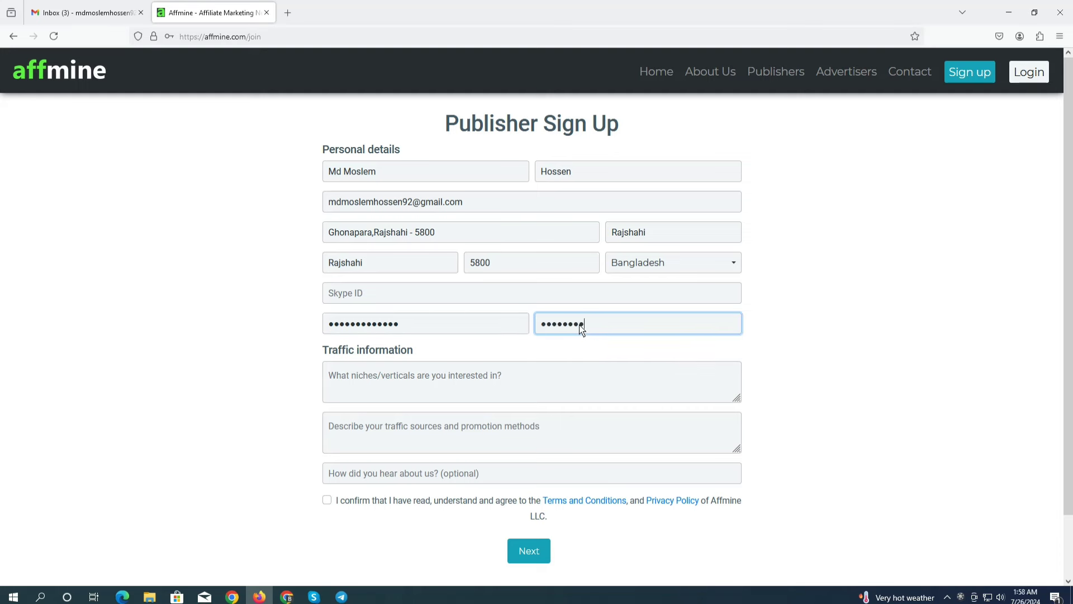
{"action": "type", "text": "a"}
Answer niches/verticals with 'i like your cpa network offers Cc submit, E-mail submit, Zip Submit, survey etc'
{"action": "scroll", "coordinate": [412, 373], "scroll_direction": "down", "scroll_amount": 2}
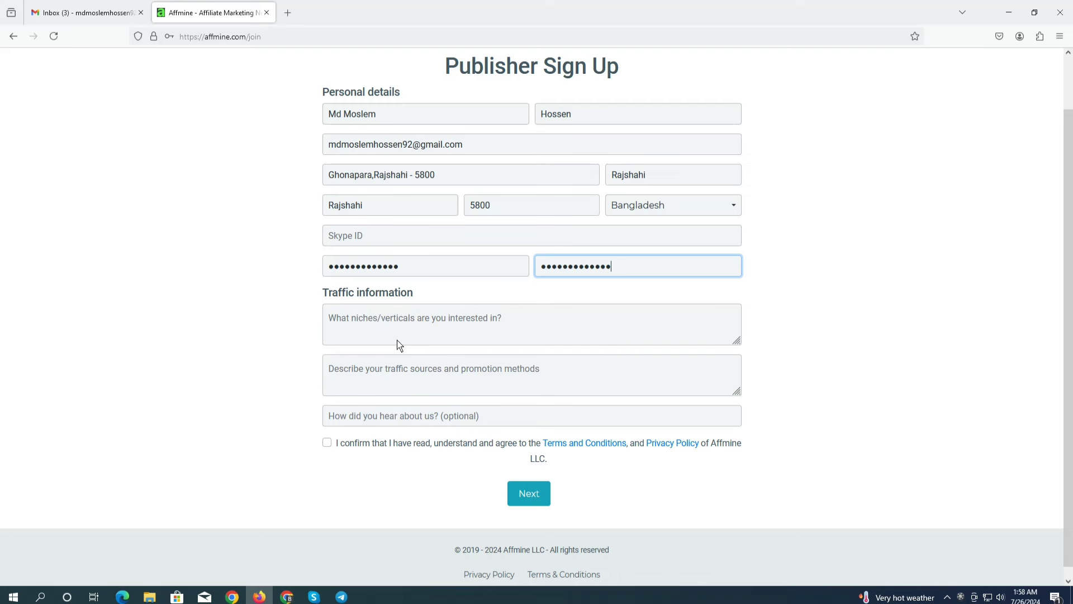
{"action": "left_click", "coordinate": [408, 320]}
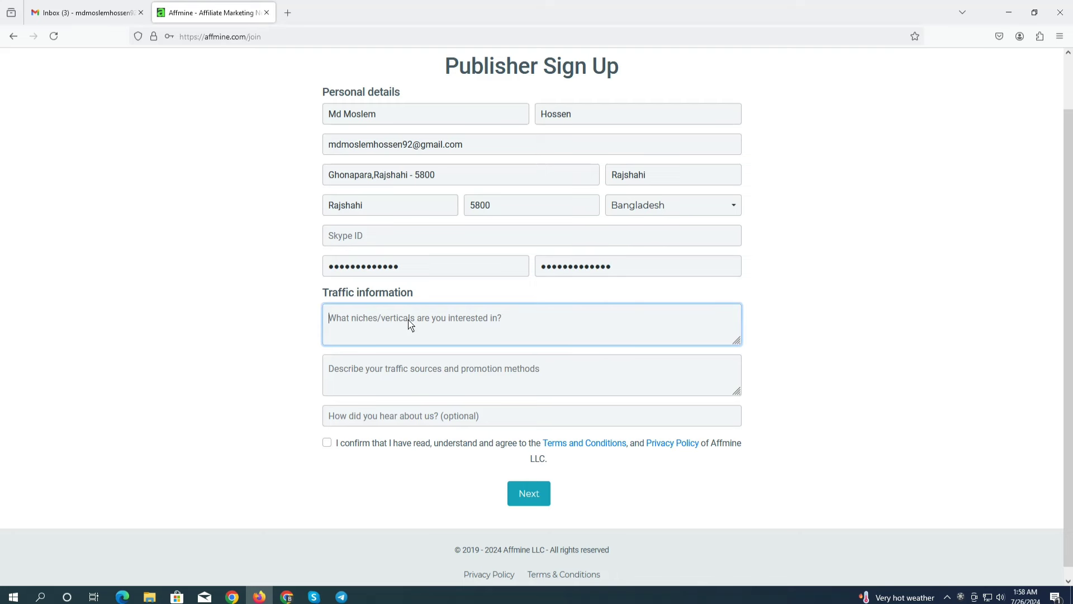
{"action": "type", "text": "i like "}
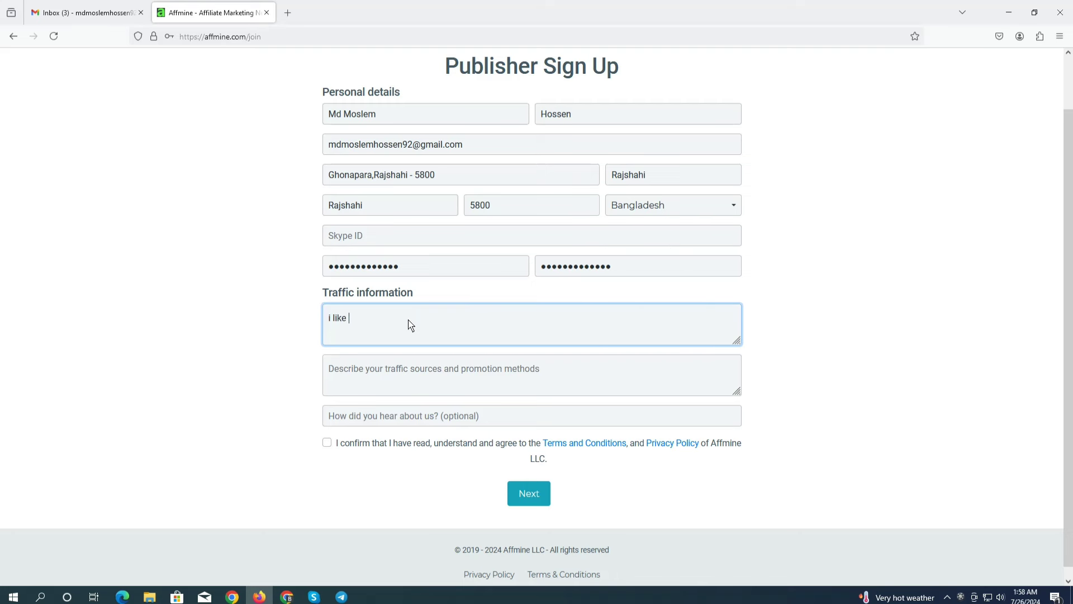
{"action": "type", "text": "tour"}
{"action": "key", "text": "BackSpace"}
{"action": "key", "text": "BackSpace"}
{"action": "key", "text": "BackSpace"}
{"action": "key", "text": "BackSpace"}
{"action": "type", "text": "your"}
{"action": "type", "text": "cpa network offers"}
{"action": "type", "text": "Cc"}
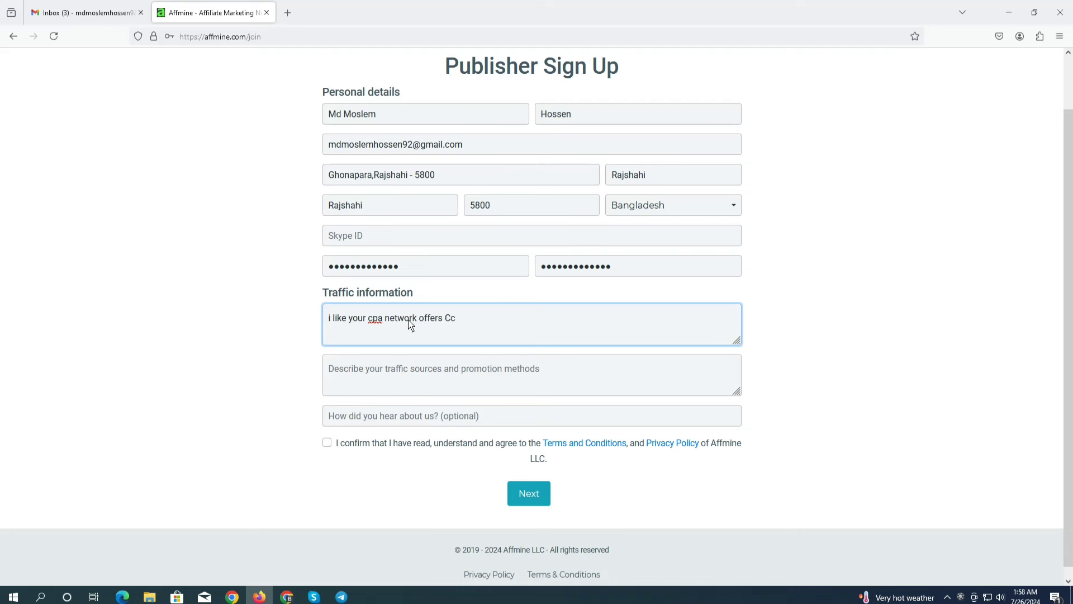
{"action": "type", "text": " submit, E-mail submi"}
{"action": "type", "text": "t, Zip Submit"}
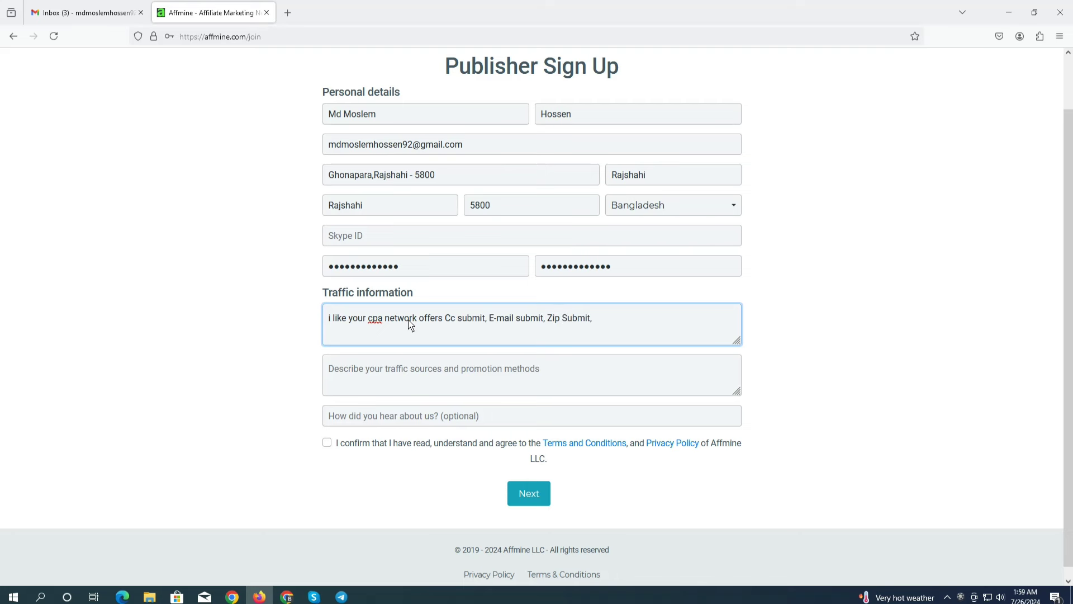
{"action": "type", "text": ", survey"}
{"action": "type", "text": " et6c"}
{"action": "key", "text": "BackSpace"}
{"action": "key", "text": "BackSpace"}
{"action": "type", "text": "c"}
{"action": "scroll", "coordinate": [470, 386], "scroll_direction": "down", "scroll_amount": 1}
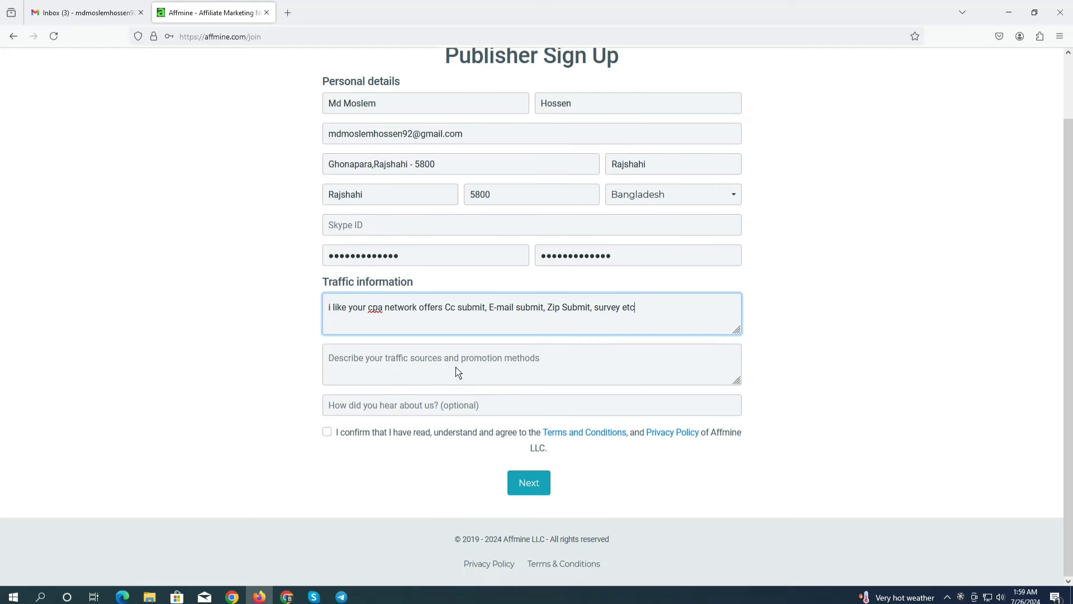
Begin the traffic sources answer with 'my offers promote website paid ads run marketing,'
{"action": "left_click", "coordinate": [379, 360]}
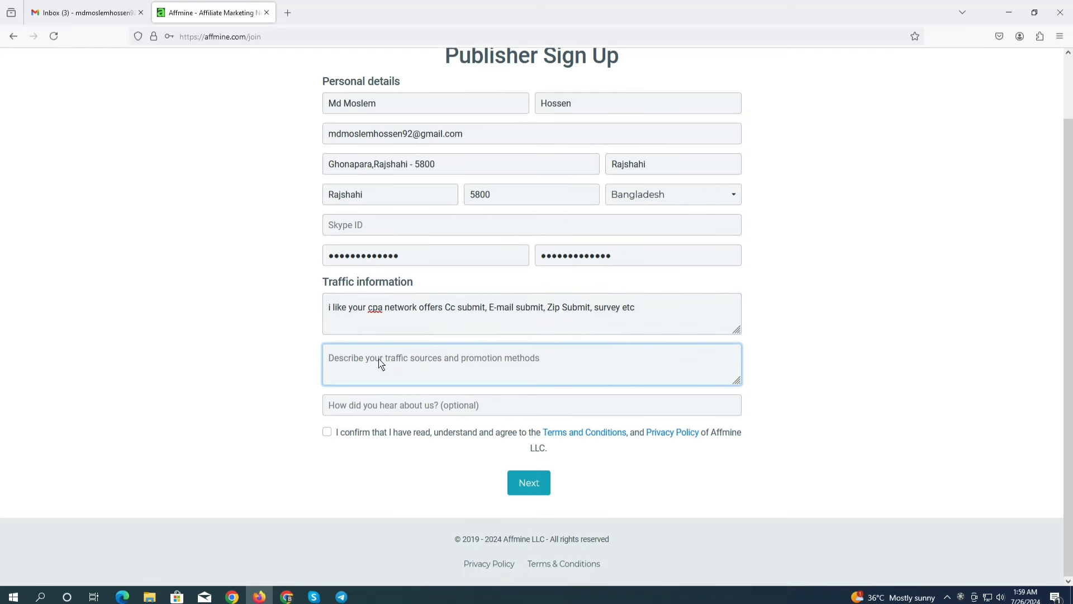
{"action": "type", "text": "my offers promote"}
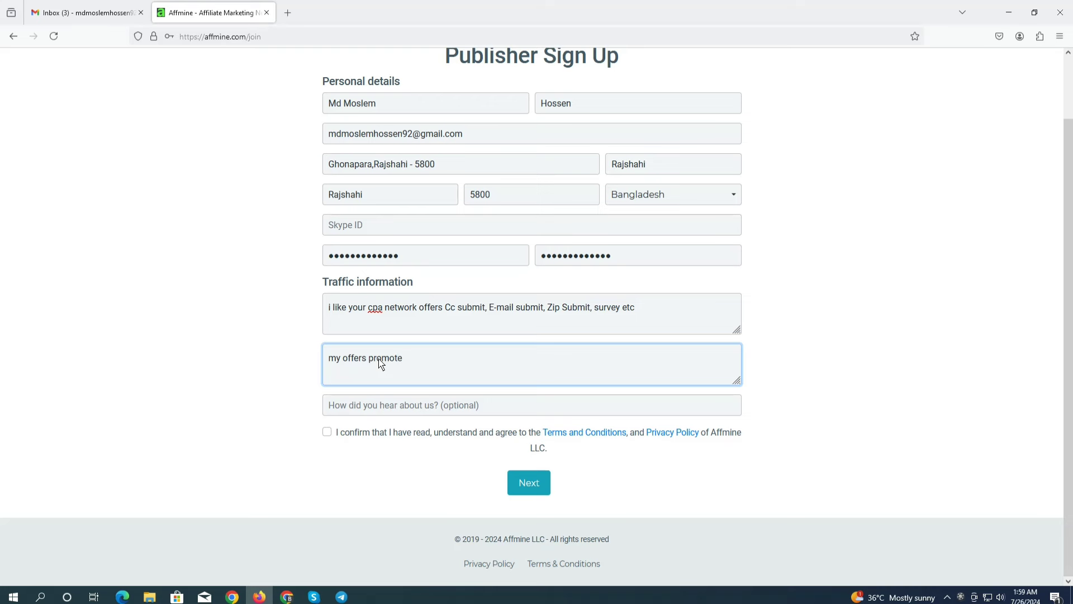
{"action": "type", "text": "webs"}
{"action": "key", "text": "BackSpace"}
{"action": "type", "text": "site"}
{"action": "type", "text": " paid"}
{"action": "type", "text": " ads "}
{"action": "type", "text": "ear"}
{"action": "key", "text": "BackSpace"}
{"action": "key", "text": "BackSpace"}
{"action": "key", "text": "BackSpace"}
{"action": "type", "text": "run marketing"}
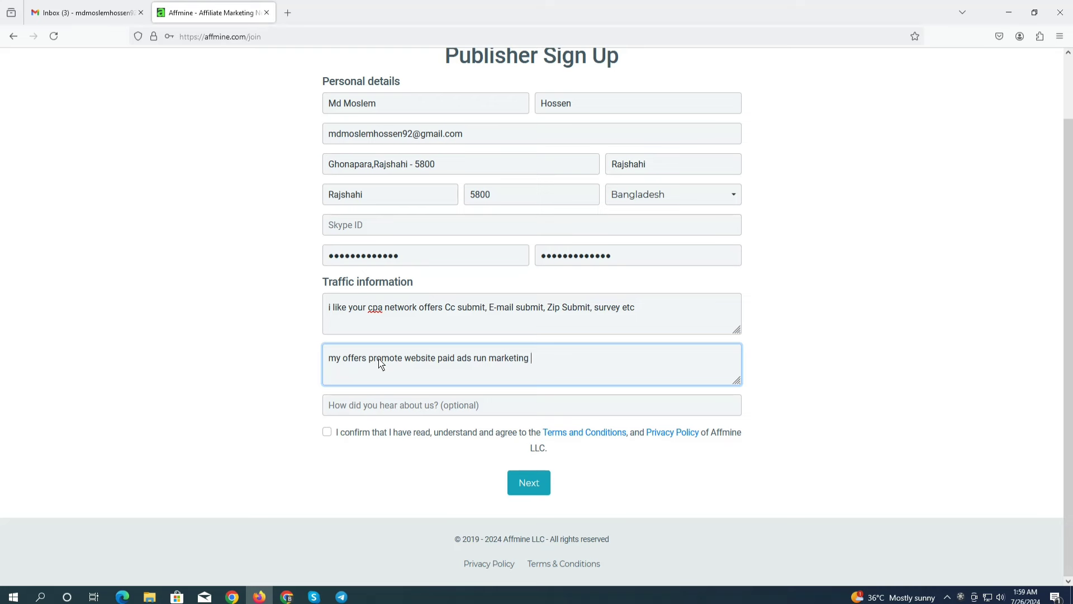
{"action": "type", "text": " ."}
{"action": "key", "text": "BackSpace"}
{"action": "key", "text": "BackSpace"}
{"action": "type", "text": ","}
Continue it with 'Youtube ads run marketing, Facebook html landing page marketing etc'
{"action": "type", "text": "Youtube ads run market"}
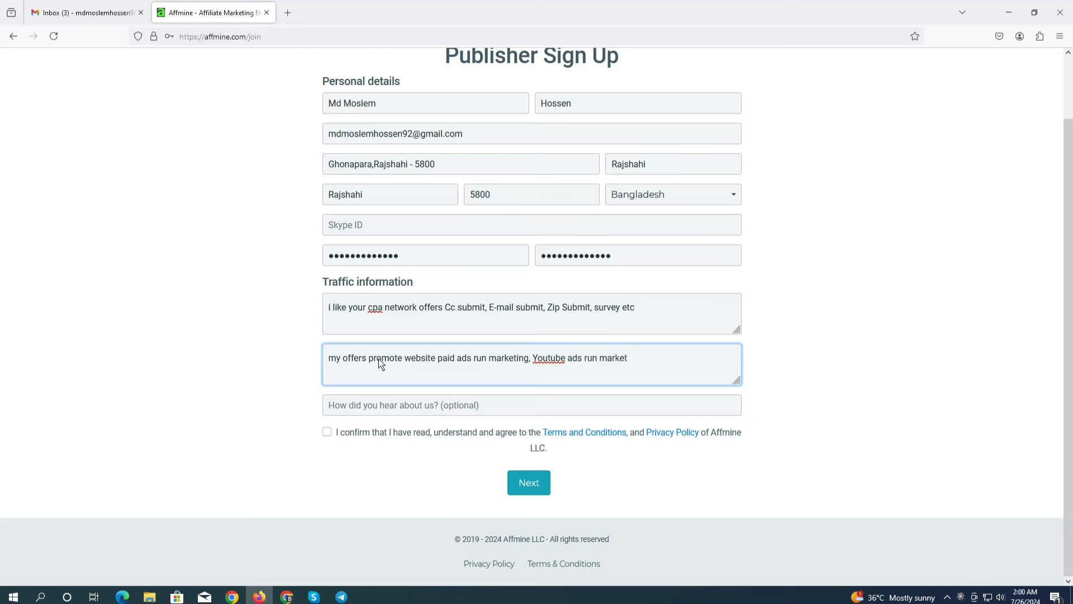
{"action": "key", "text": "BackSpace"}
{"action": "type", "text": "ting, Facebook ma"}
{"action": "key", "text": "BackSpace"}
{"action": "key", "text": "BackSpace"}
{"action": "type", "text": "html landing"}
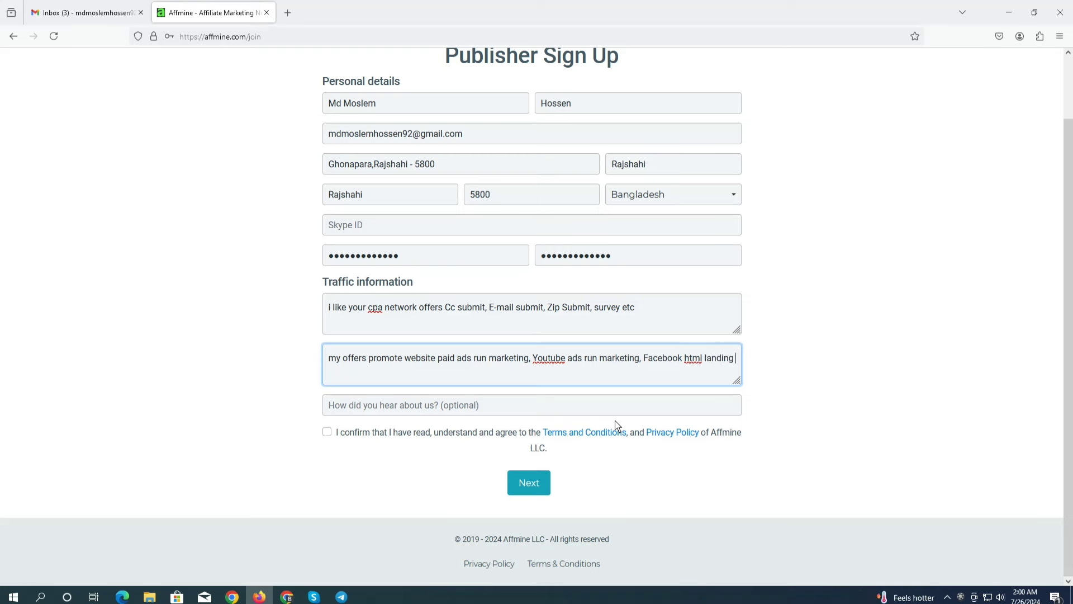
{"action": "type", "text": " page n"}
{"action": "type", "text": "="}
{"action": "key", "text": "BackSpace"}
{"action": "key", "text": "BackSpace"}
{"action": "type", "text": "na"}
{"action": "key", "text": "BackSpace"}
{"action": "key", "text": "BackSpace"}
{"action": "type", "text": "marketing"}
{"action": "type", "text": "etc"}
Enter 'Google' as how you heard about Affmine and accept the Terms and Privacy Policy
{"action": "left_click", "coordinate": [409, 408]}
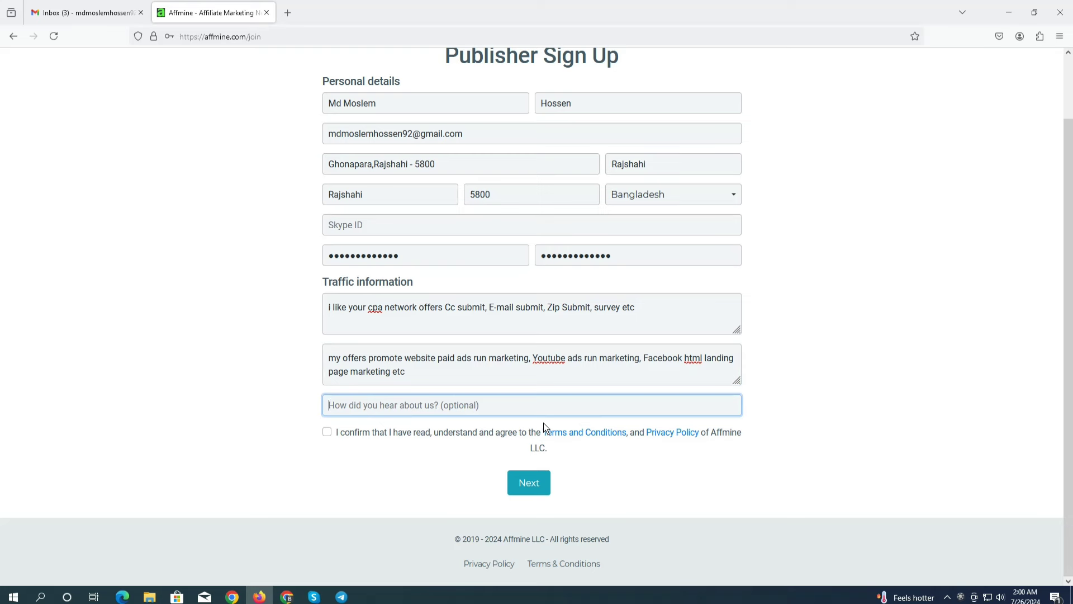
{"action": "type", "text": "Google"}
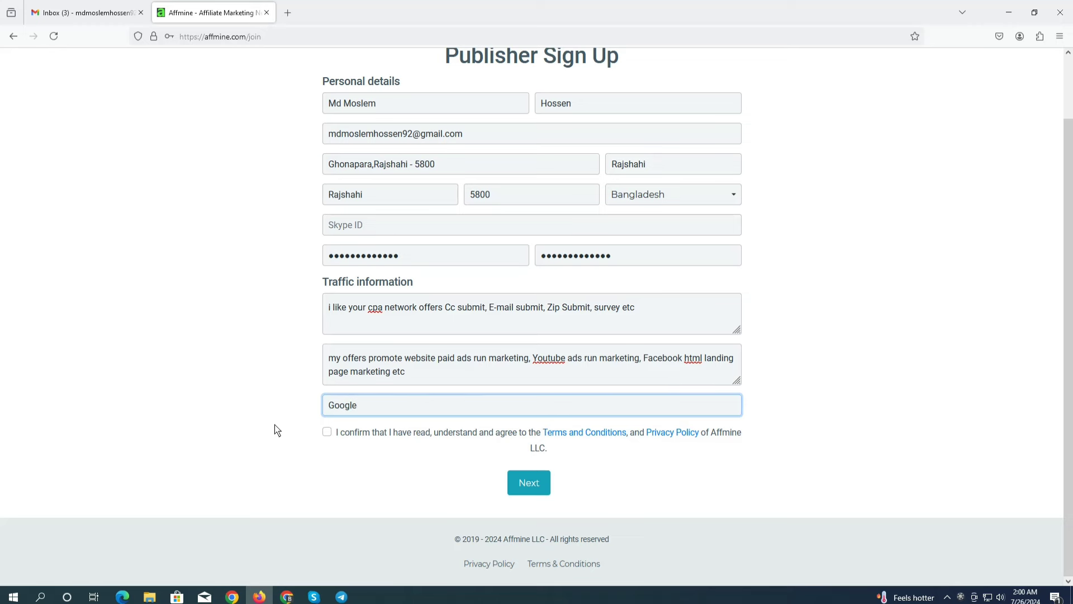
{"action": "left_click", "coordinate": [328, 435]}
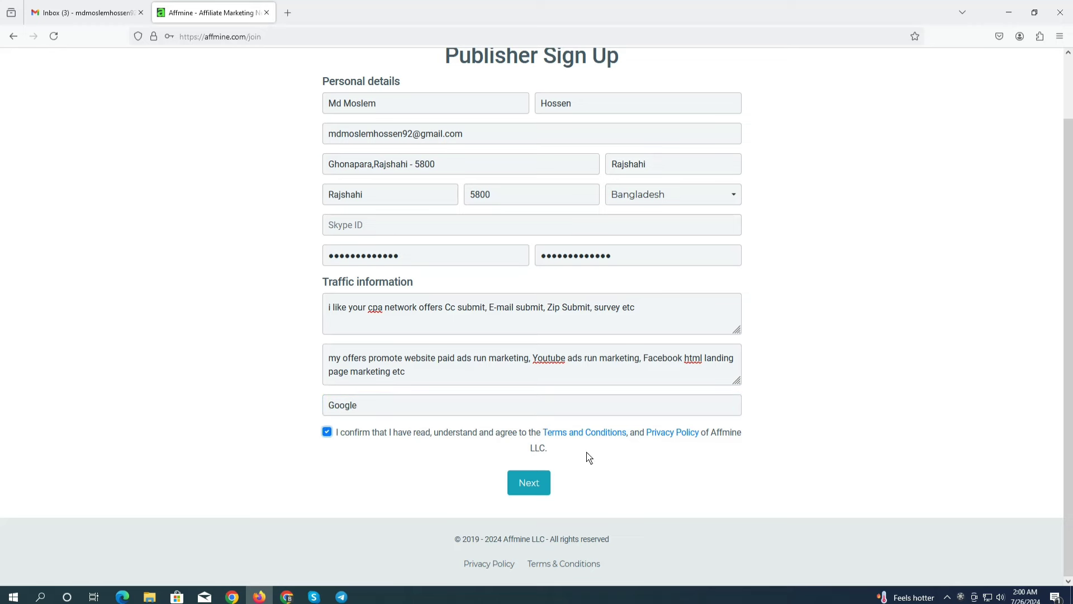
{"action": "scroll", "coordinate": [601, 376], "scroll_direction": "up", "scroll_amount": 1}
{"action": "scroll", "coordinate": [599, 379], "scroll_direction": "down", "scroll_amount": 1}
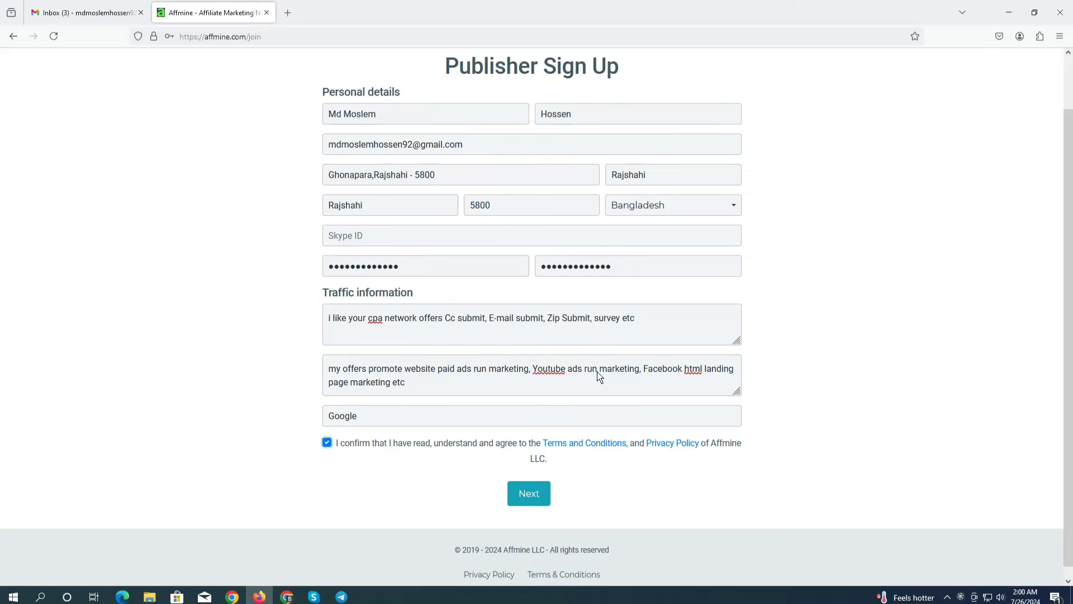
{"action": "scroll", "coordinate": [599, 376], "scroll_direction": "up", "scroll_amount": 1}
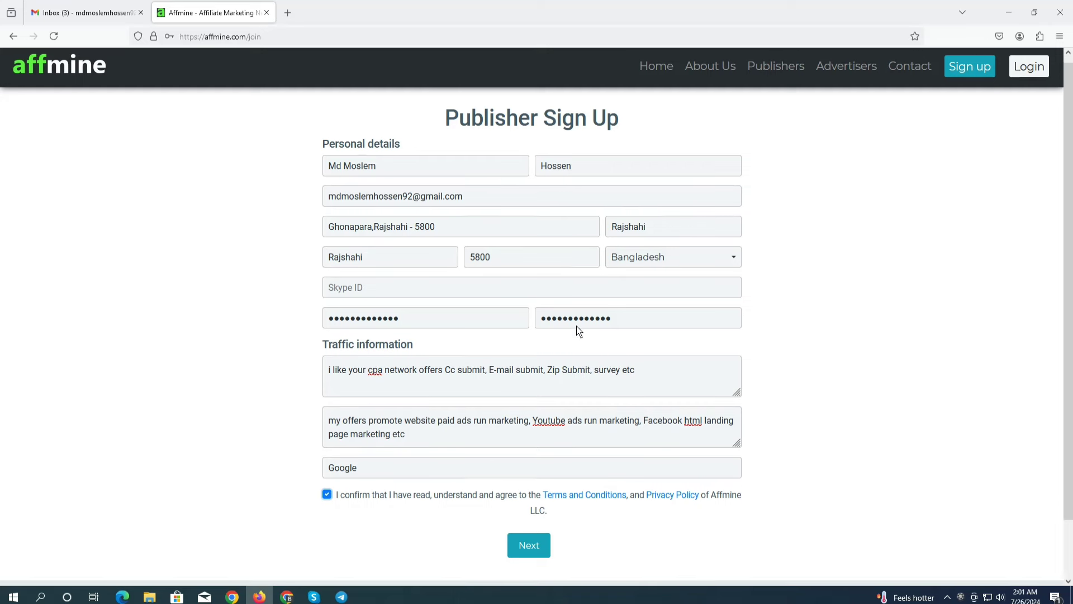
Submit the Affmine sign-up form and save the login in Firefox's password prompt
{"action": "scroll", "coordinate": [576, 326], "scroll_direction": "down", "scroll_amount": 3}
{"action": "left_click", "coordinate": [529, 484]}
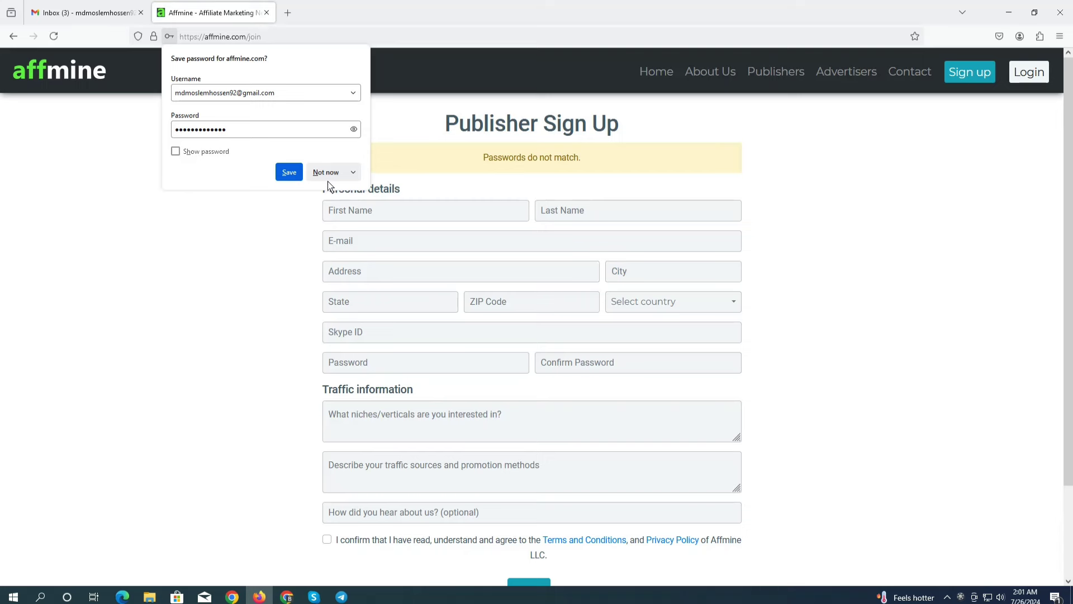
{"action": "left_click", "coordinate": [289, 173]}
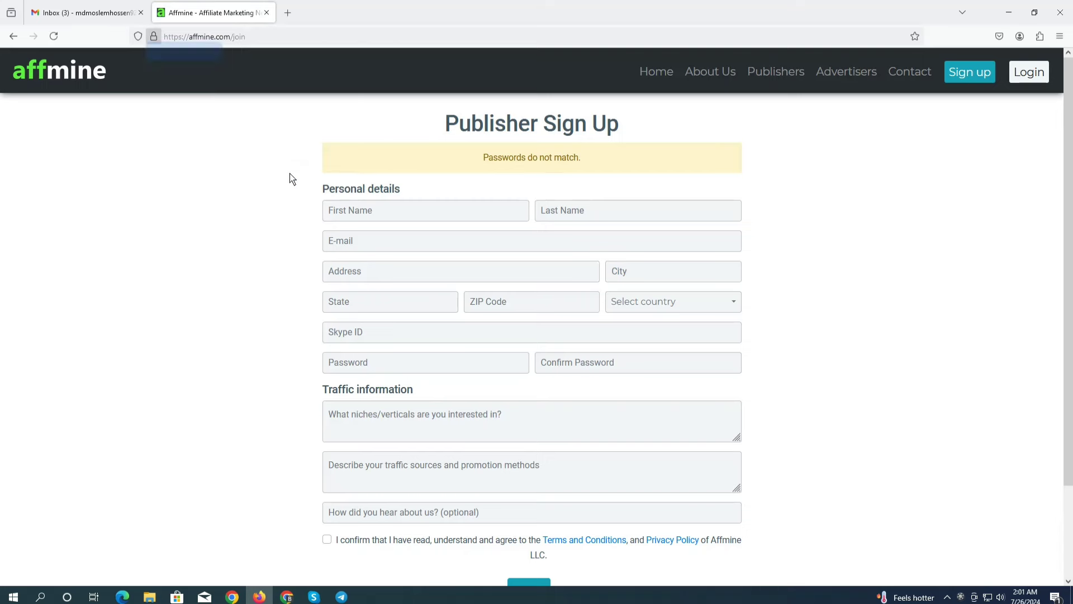
{"action": "left_click", "coordinate": [391, 214]}
Autofill first name, last name, e-mail, password, address, city and state from saved entries
{"action": "left_click", "coordinate": [413, 228]}
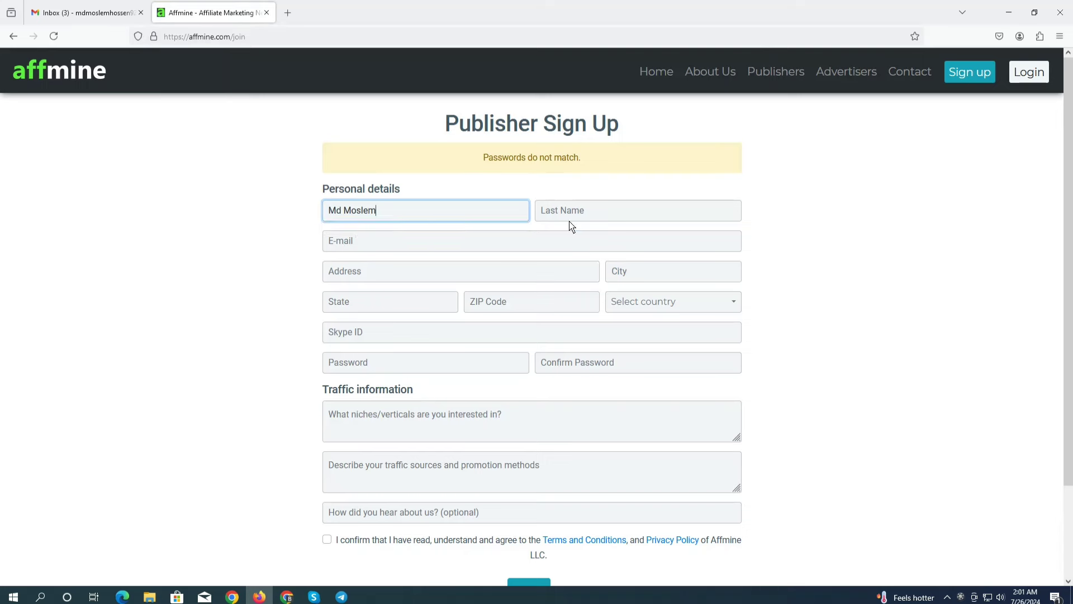
{"action": "left_click", "coordinate": [580, 222]}
{"action": "left_click", "coordinate": [548, 230]}
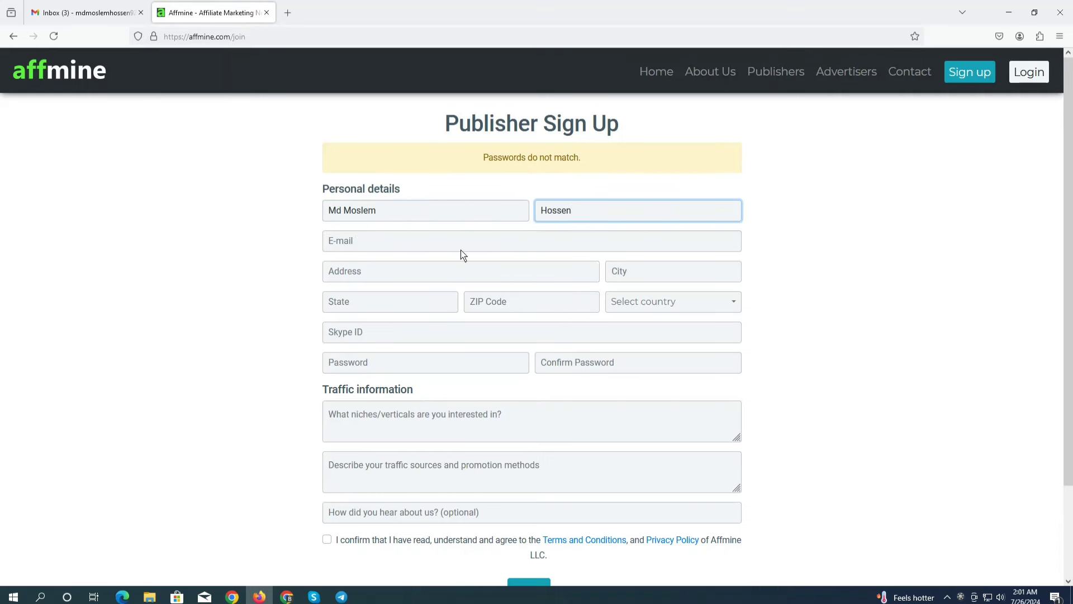
{"action": "left_click", "coordinate": [391, 245]}
{"action": "left_click", "coordinate": [377, 260]}
{"action": "left_click", "coordinate": [370, 278]}
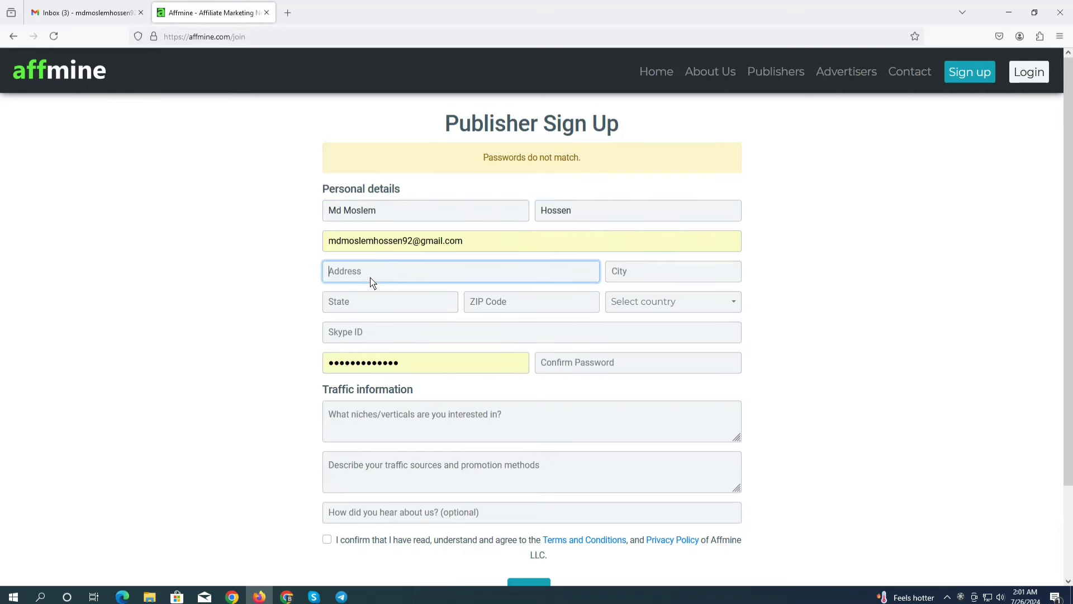
{"action": "left_click", "coordinate": [376, 288]}
{"action": "left_click", "coordinate": [657, 279]}
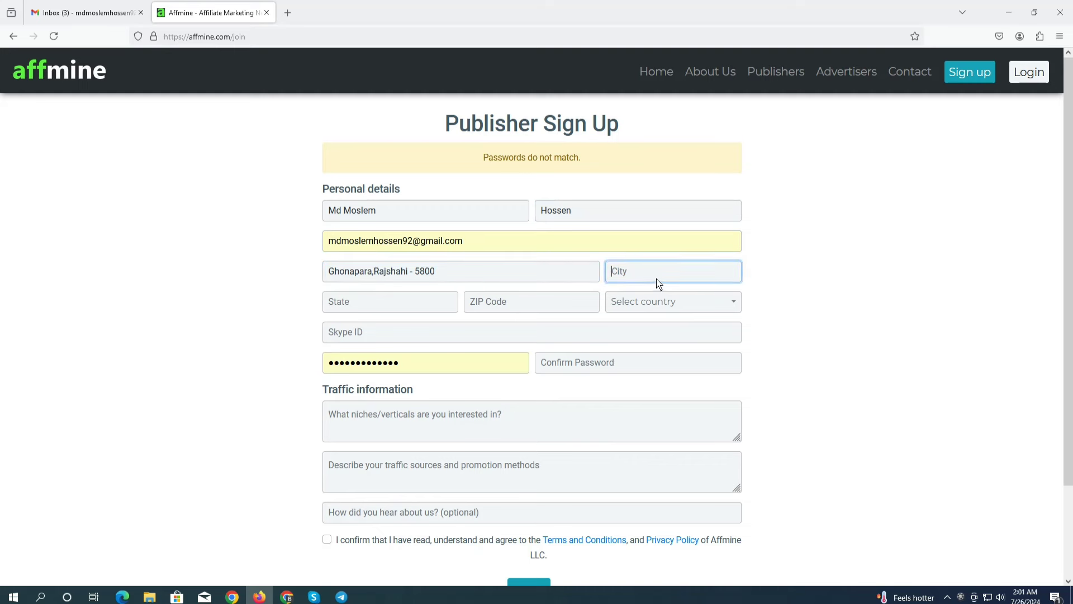
{"action": "left_click", "coordinate": [622, 289]}
{"action": "left_click", "coordinate": [385, 308]}
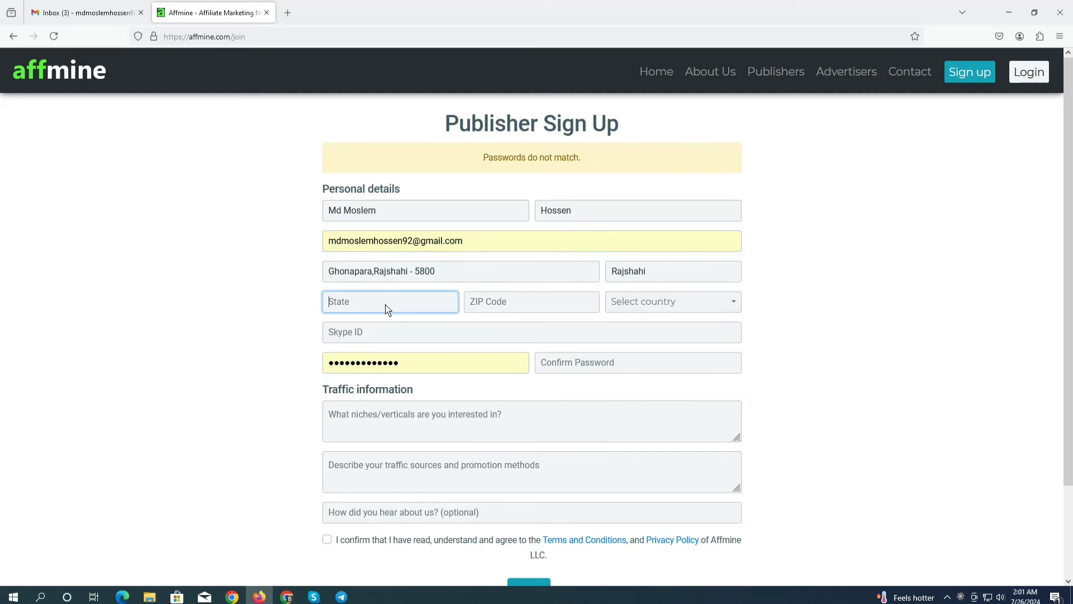
{"action": "left_click", "coordinate": [357, 318]}
Enter ZIP code 5800 and choose Bangladesh as the country
{"action": "left_click", "coordinate": [487, 306]}
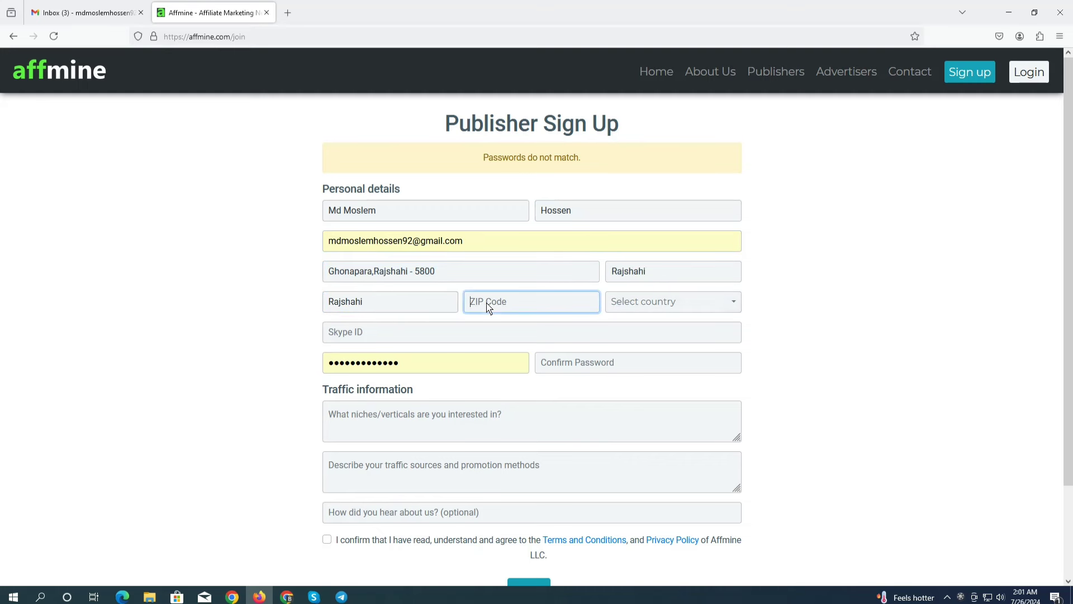
{"action": "type", "text": "5800"}
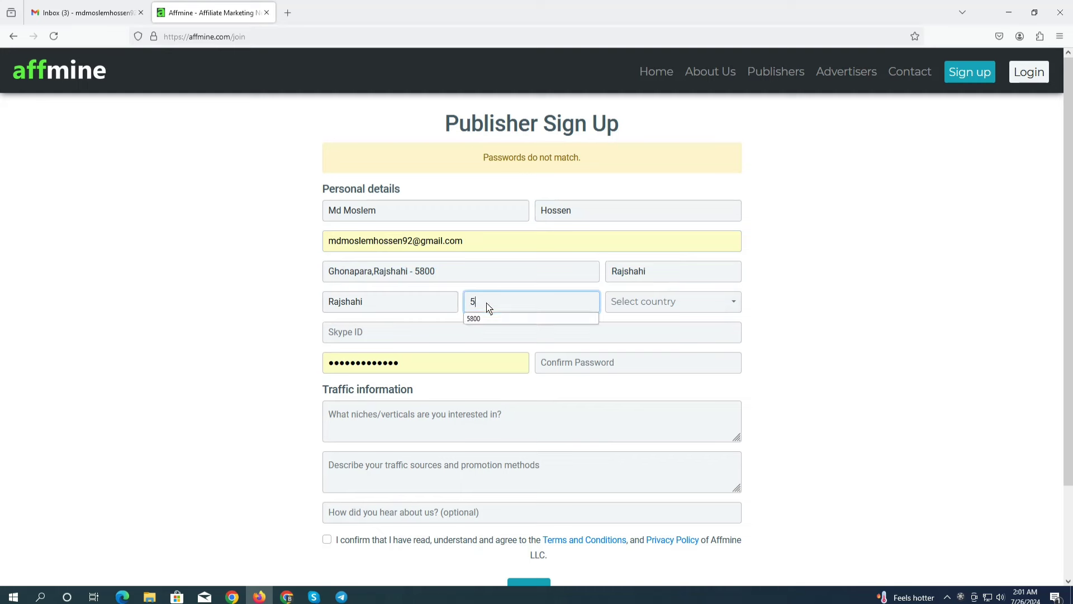
{"action": "left_click", "coordinate": [651, 307]}
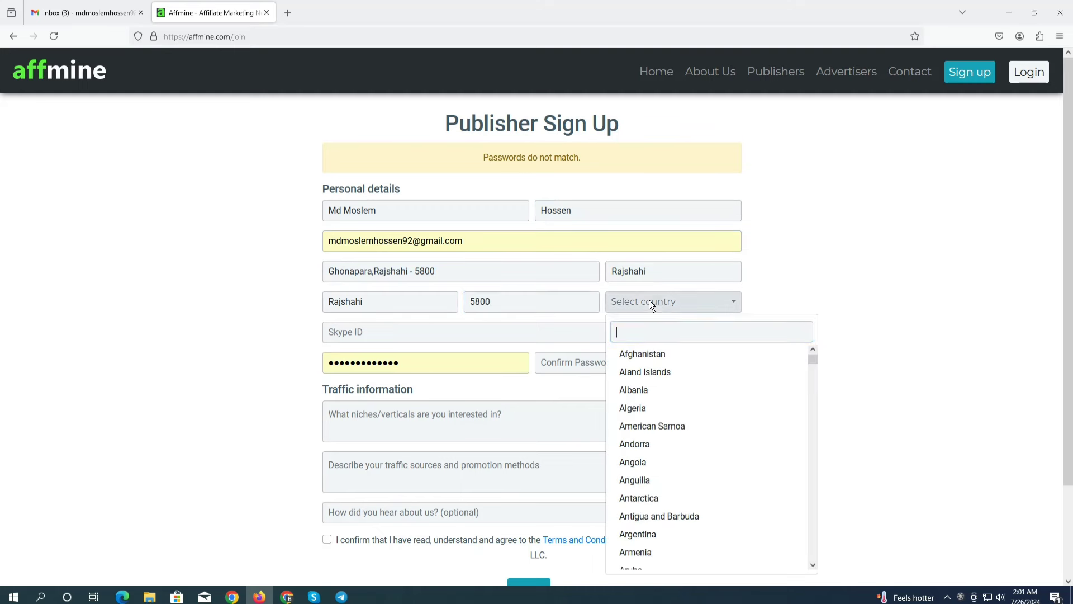
{"action": "scroll", "coordinate": [678, 498], "scroll_direction": "down", "scroll_amount": 2}
{"action": "scroll", "coordinate": [678, 497], "scroll_direction": "down", "scroll_amount": 2}
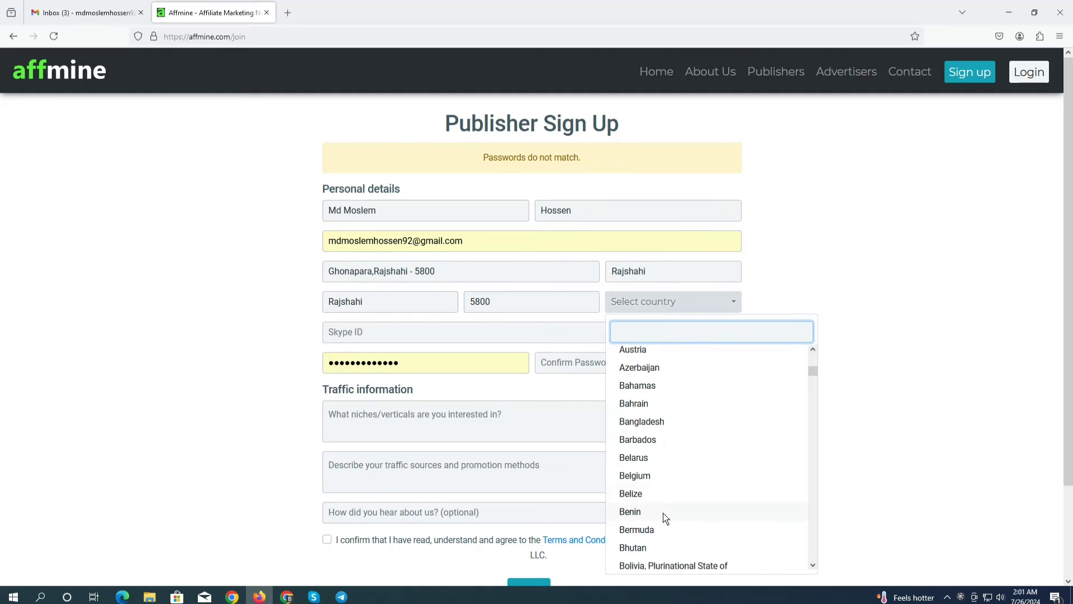
{"action": "left_click", "coordinate": [652, 424]}
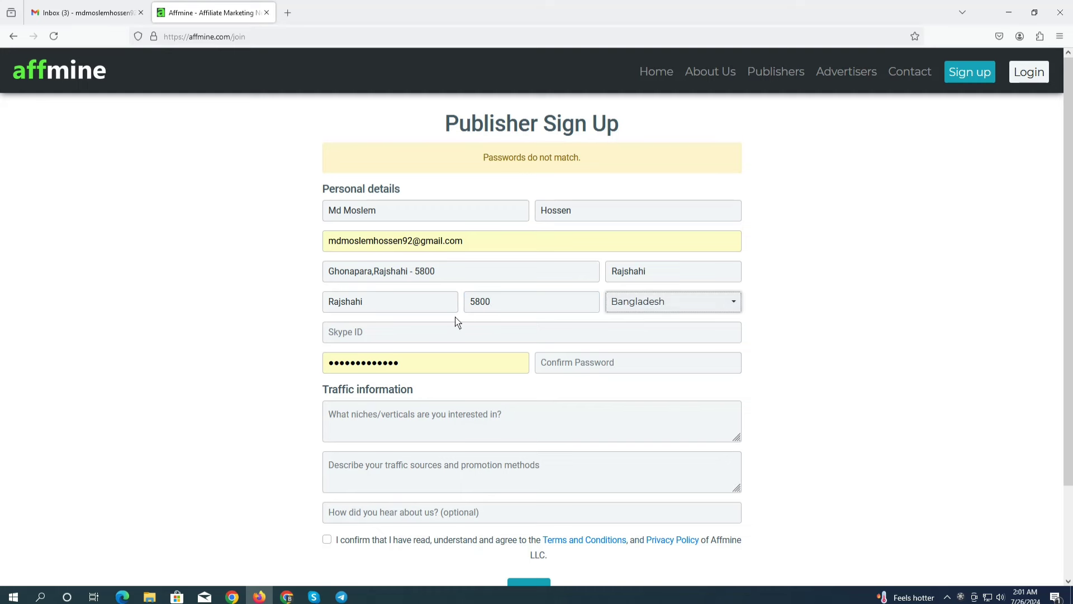
Replace the old password and enter the same account password in both password fields
{"action": "left_click", "coordinate": [606, 365]}
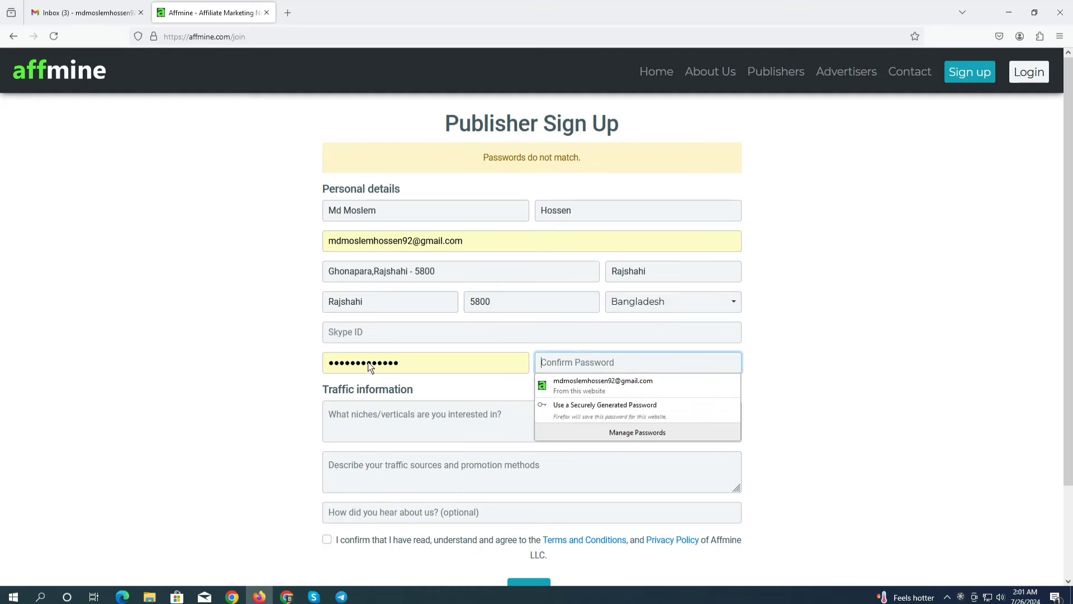
{"action": "left_click_drag", "start_coordinate": [472, 369], "coordinate": [3, 384]}
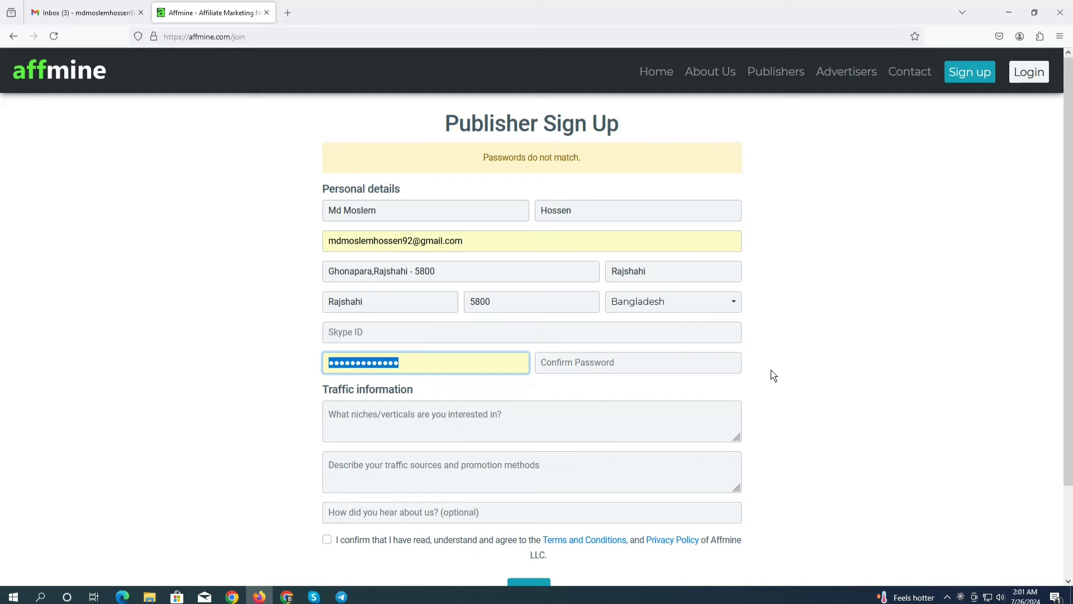
{"action": "type", "text": "m"}
{"action": "key", "text": "BackSpace"}
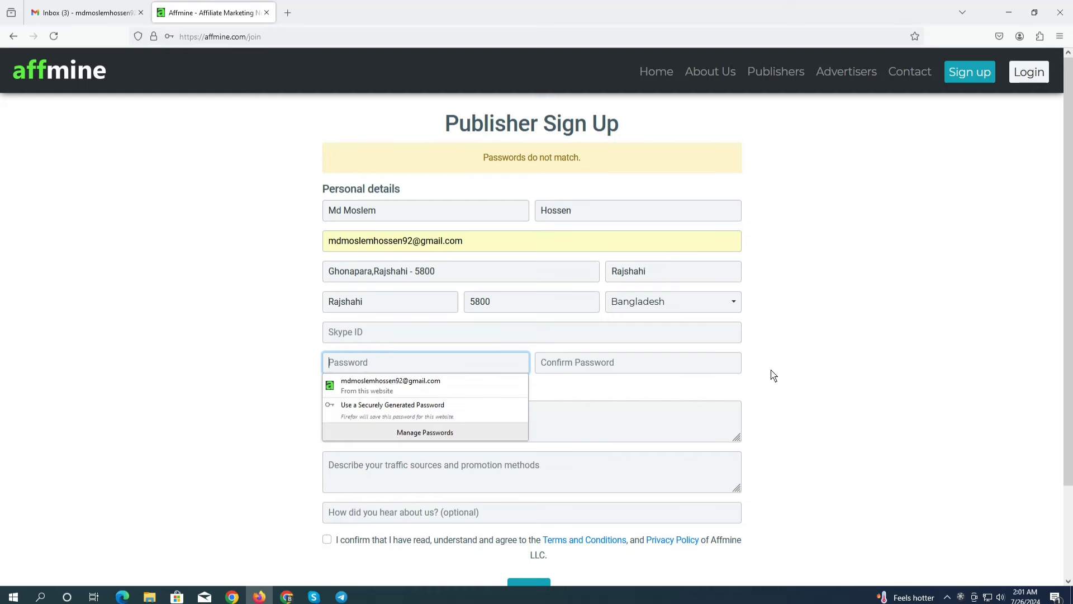
{"action": "type", "text": "123456"}
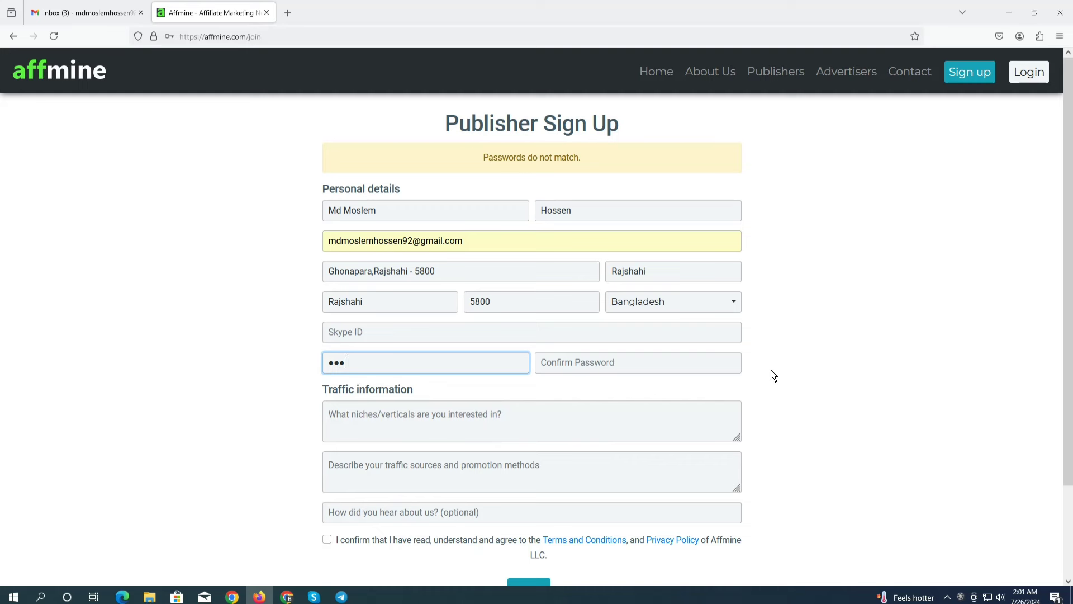
{"action": "type", "text": "123456"}
{"action": "left_click", "coordinate": [626, 362]}
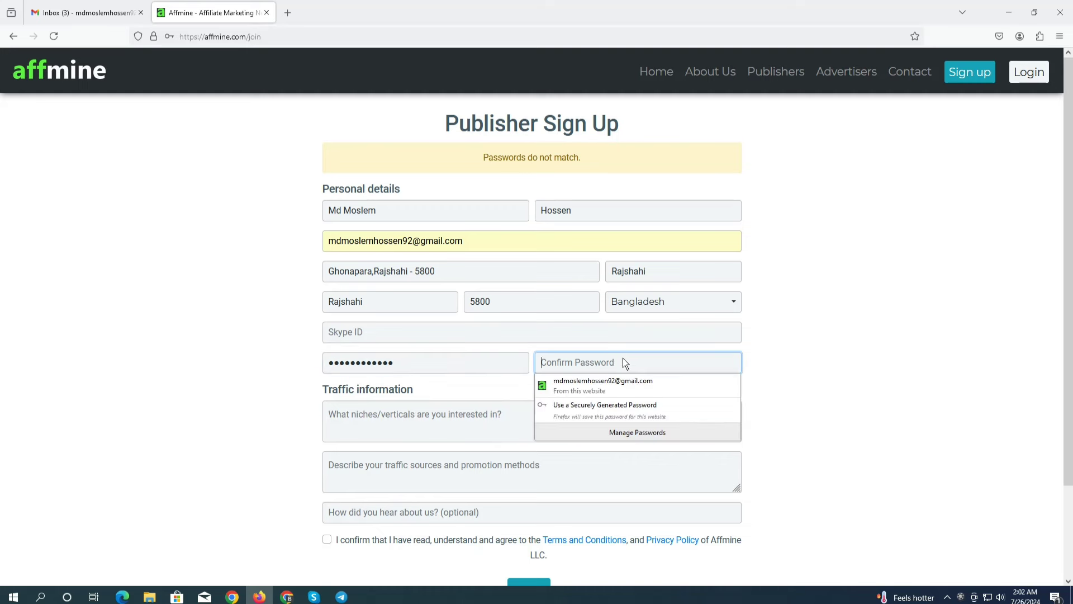
{"action": "type", "text": "1234561"}
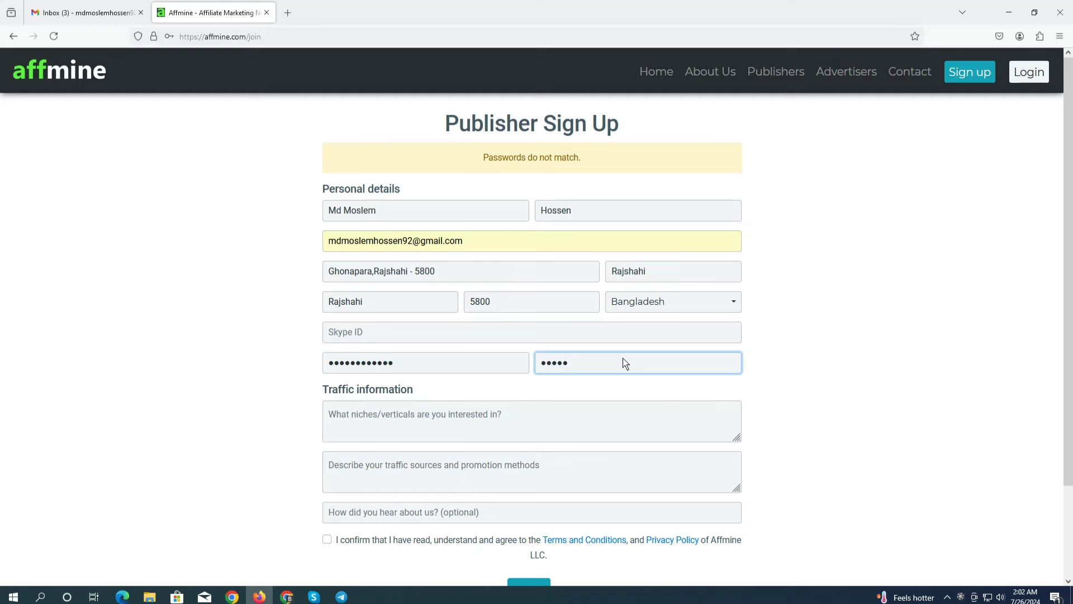
{"action": "type", "text": "23456"}
Answer 'Google' for how you heard about Affmine and accept the terms and conditions
{"action": "left_click", "coordinate": [424, 418]}
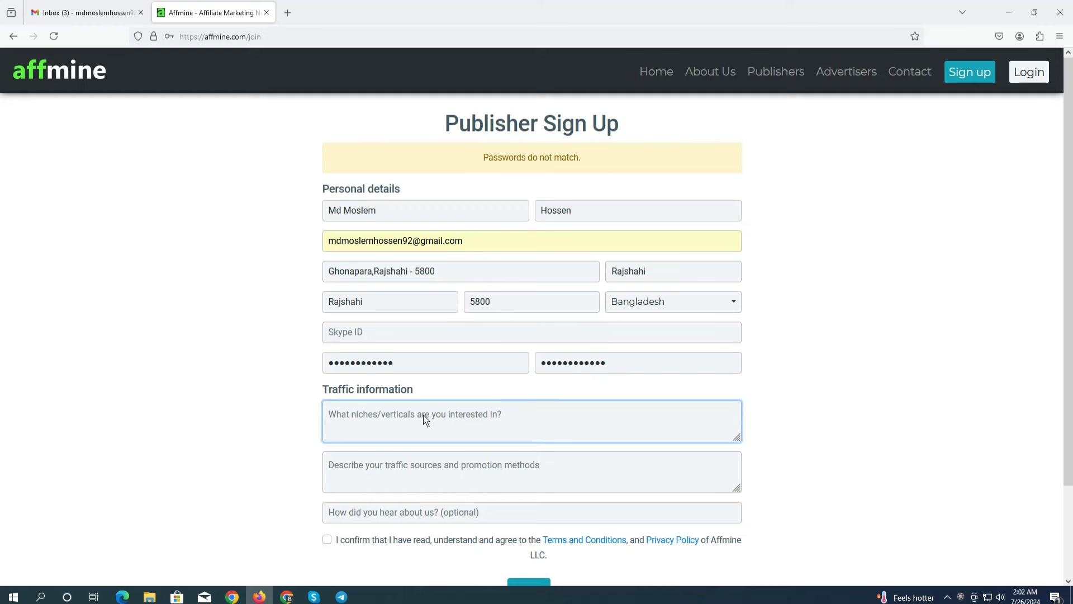
{"action": "scroll", "coordinate": [424, 415], "scroll_direction": "down", "scroll_amount": 2}
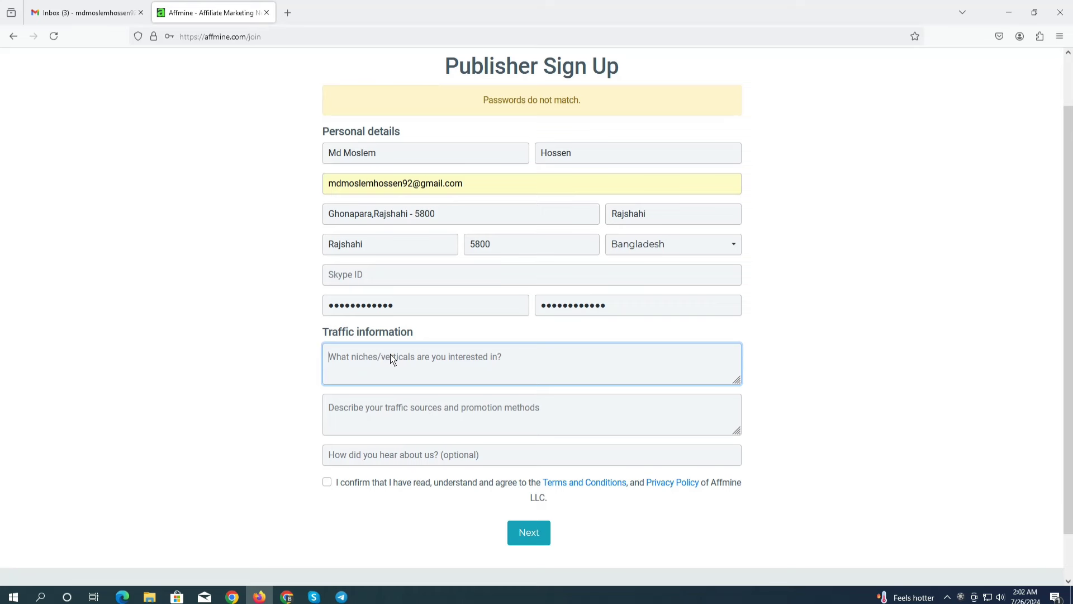
{"action": "left_click", "coordinate": [369, 419]}
{"action": "left_click", "coordinate": [367, 459]}
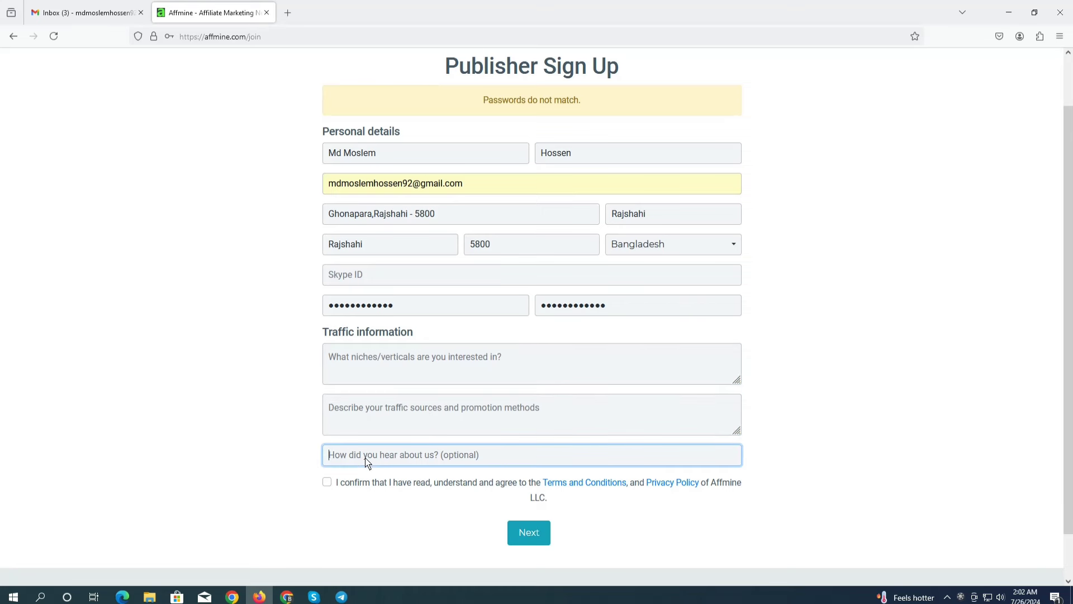
{"action": "type", "text": "Google"}
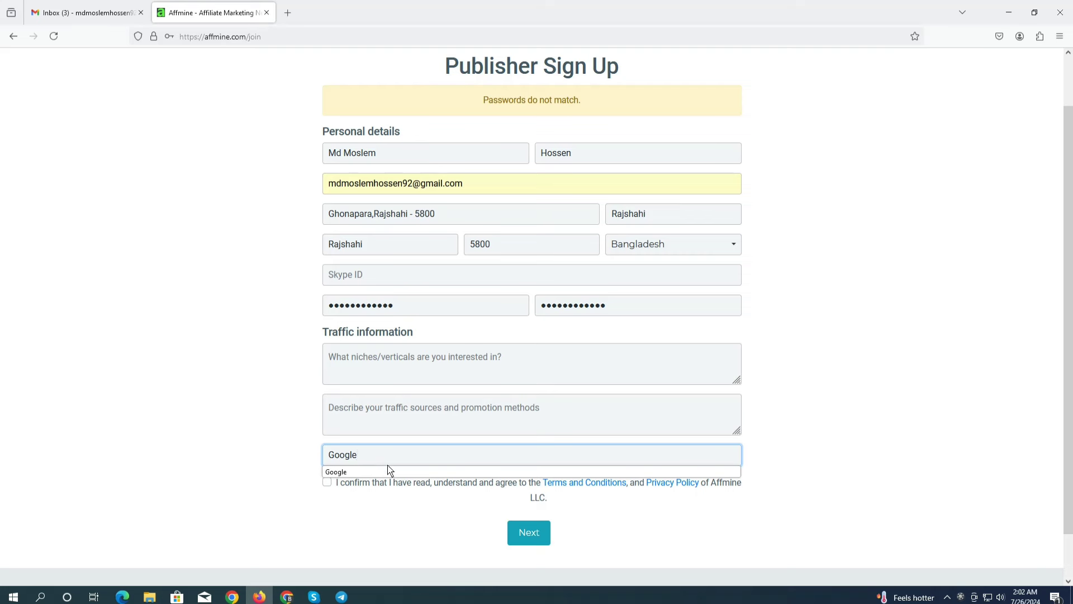
{"action": "left_click", "coordinate": [331, 472]}
{"action": "left_click", "coordinate": [327, 481]}
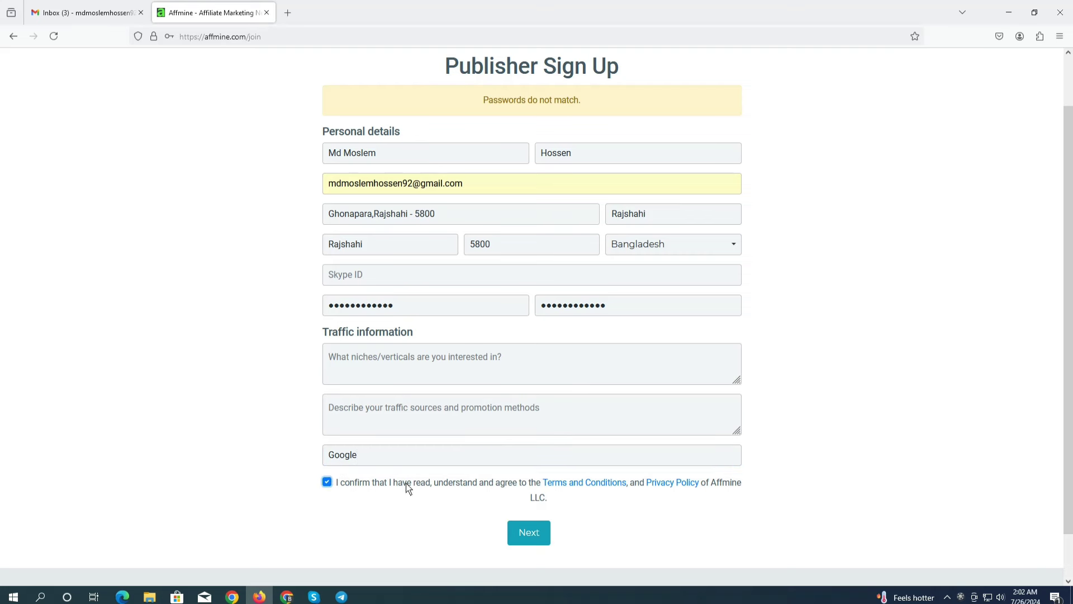
{"action": "left_click", "coordinate": [382, 354]}
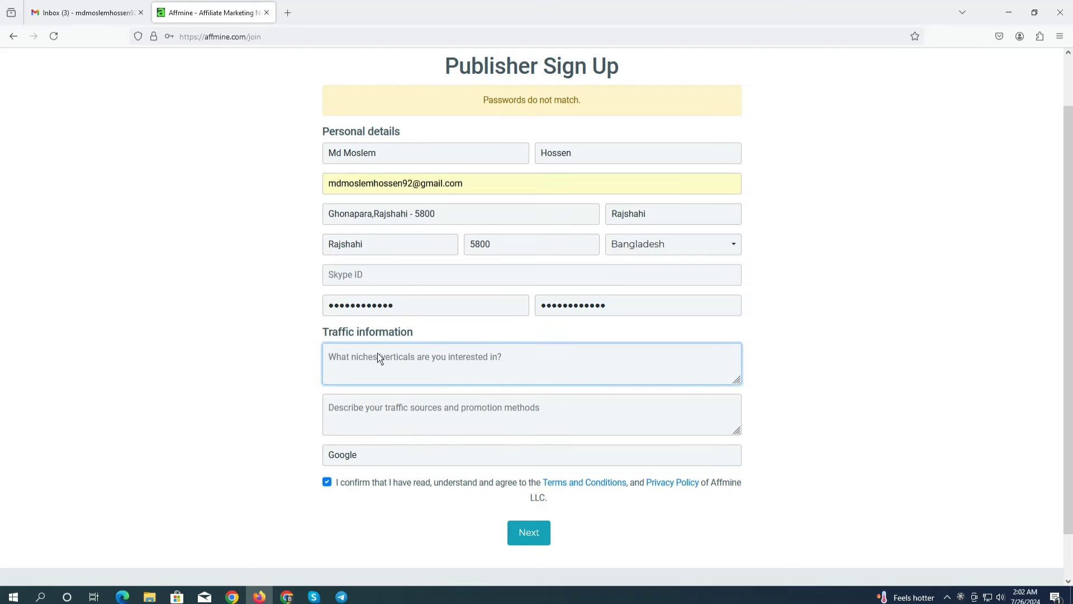
Answer the niches question with 'i like your offers Zip submit, pin submit, Cc submit, mail submit etc'
{"action": "type", "text": "i like your offers Zip"}
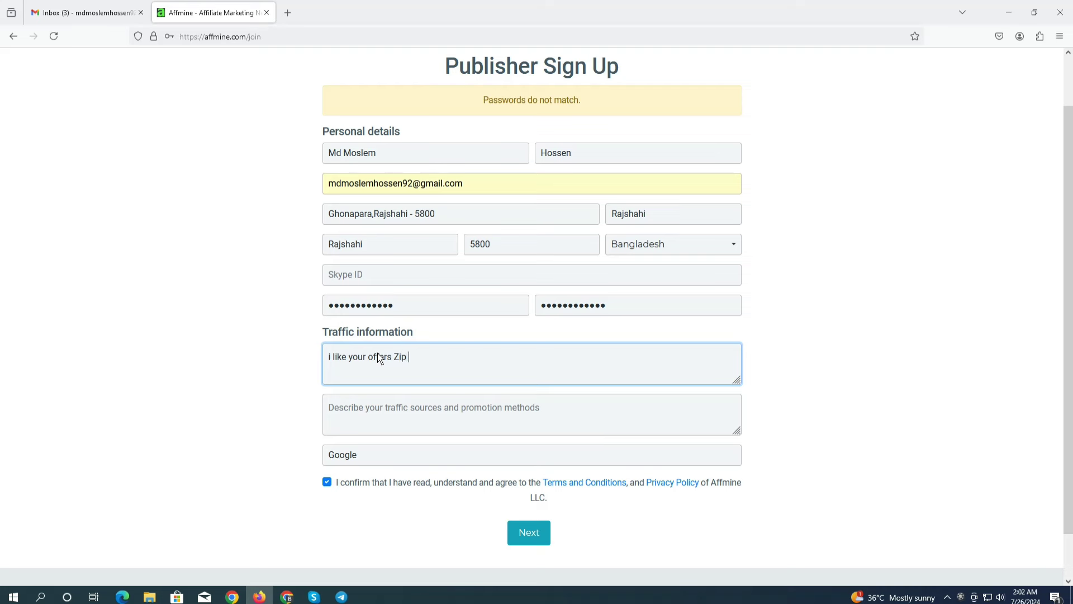
{"action": "type", "text": "submit"}
{"action": "type", "text": ", pin submit, Cc submit,"}
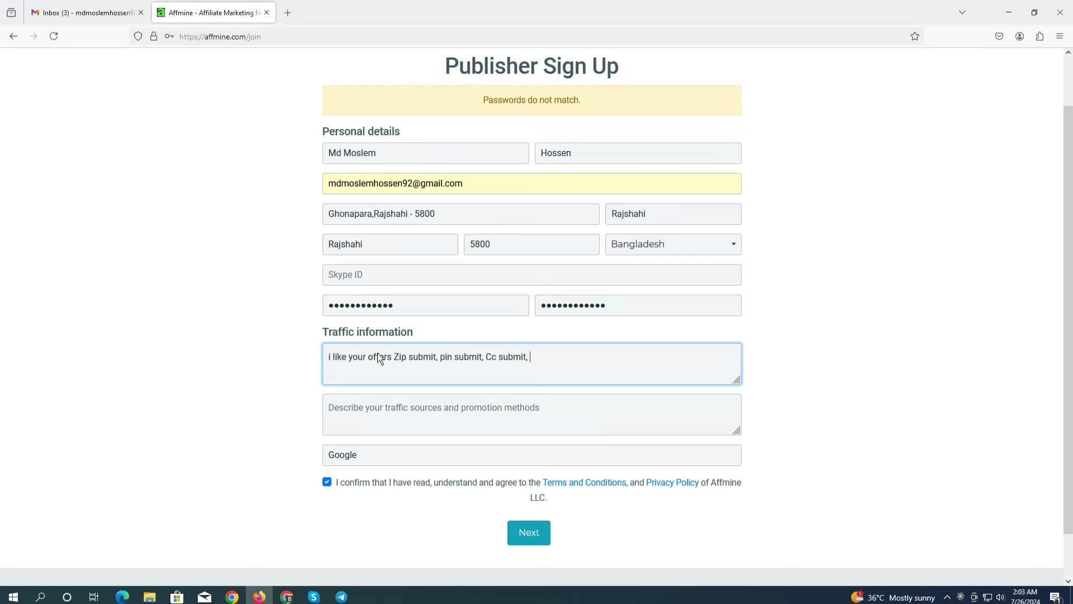
{"action": "type", "text": "mail submit etc"}
{"action": "left_click", "coordinate": [386, 412]}
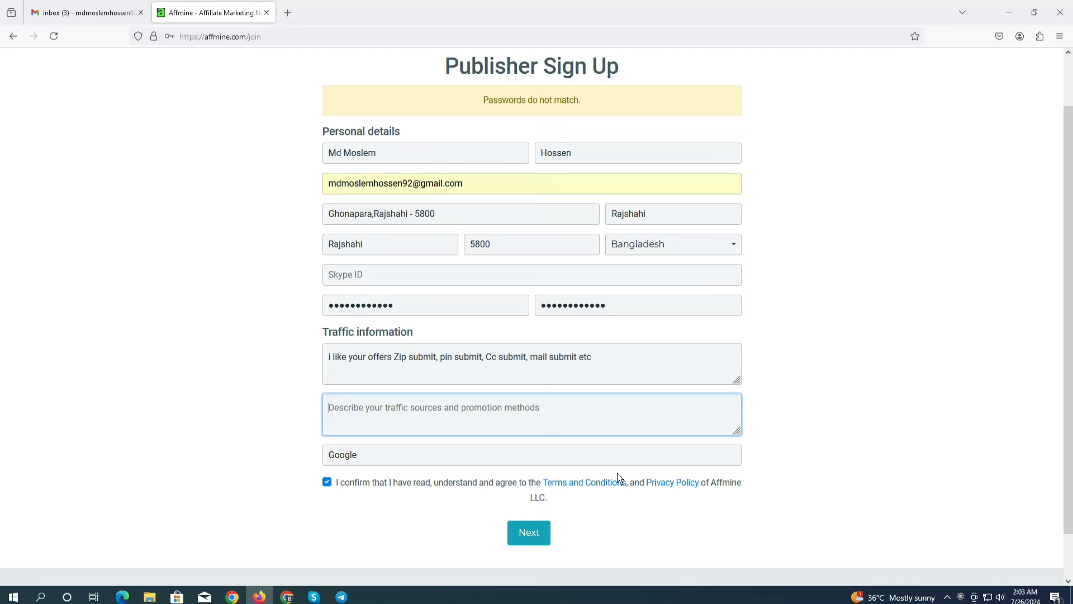
Describe traffic sources as 'my promotional traffic Facebook paid ads run marketing, Youtube ads run marketing etc'
{"action": "type", "text": "my "}
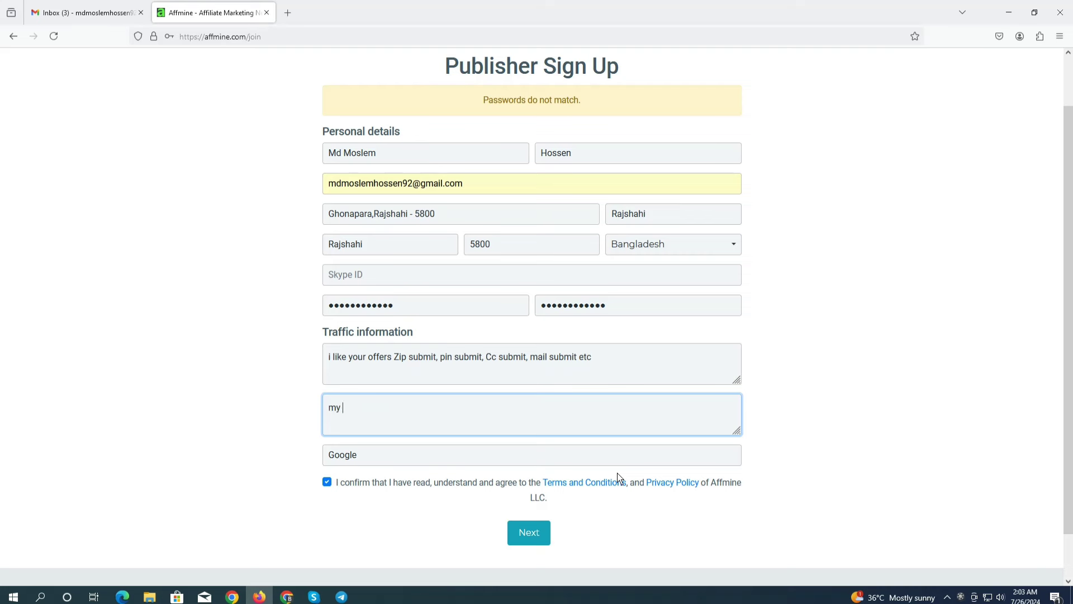
{"action": "type", "text": "promot"}
{"action": "key", "text": "BackSpace"}
{"action": "type", "text": "romote "}
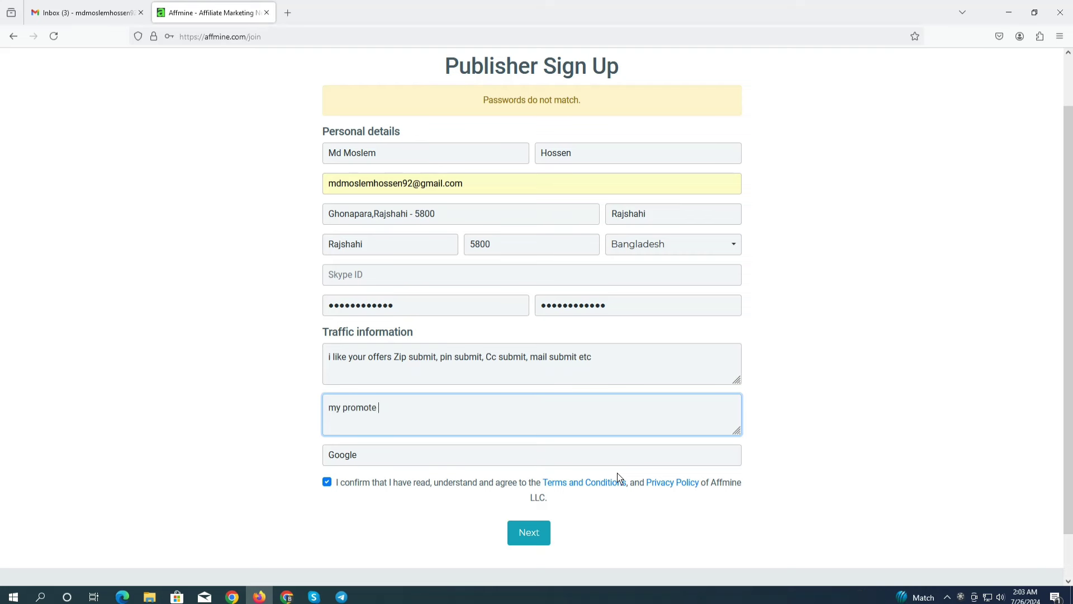
{"action": "type", "text": "m"}
{"action": "key", "text": "BackSpace"}
{"action": "key", "text": "BackSpace"}
{"action": "type", "text": "offers"}
{"action": "key", "text": "BackSpace"}
{"action": "key", "text": "BackSpace"}
{"action": "key", "text": "BackSpace"}
{"action": "key", "text": "BackSpace"}
{"action": "key", "text": "BackSpace"}
{"action": "key", "text": "BackSpace"}
{"action": "key", "text": "BackSpace"}
{"action": "key", "text": "BackSpace"}
{"action": "key", "text": "BackSpace"}
{"action": "key", "text": "BackSpace"}
{"action": "key", "text": "BackSpace"}
{"action": "key", "text": "BackSpace"}
{"action": "key", "text": "BackSpace"}
{"action": "key", "text": "BackSpace"}
{"action": "key", "text": "BackSpace"}
{"action": "type", "text": "promotional traffic Facebook paid ads"}
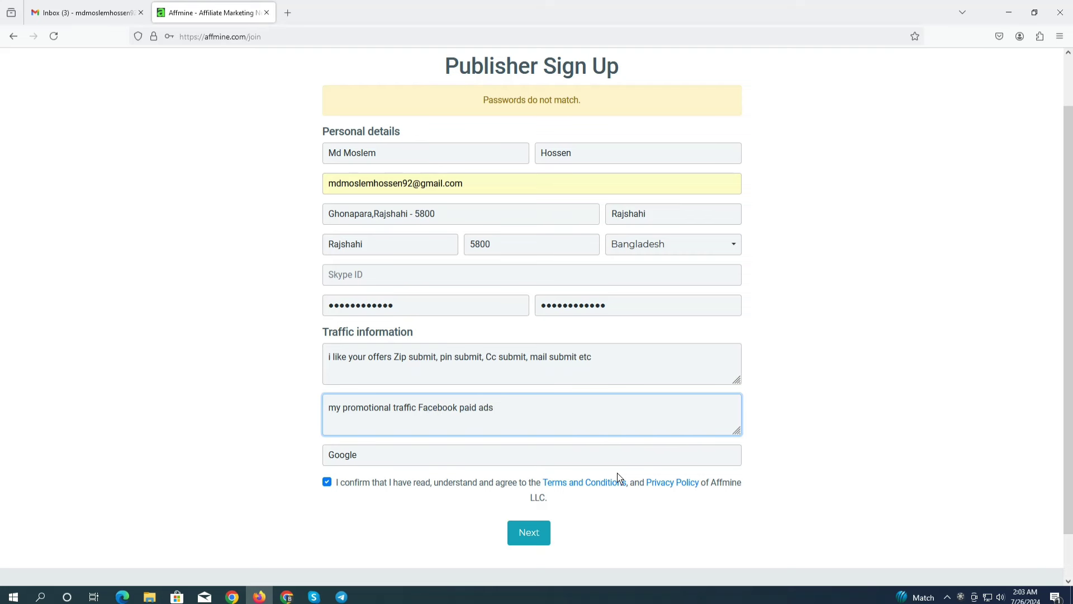
{"action": "type", "text": " run marketing, Youtube"}
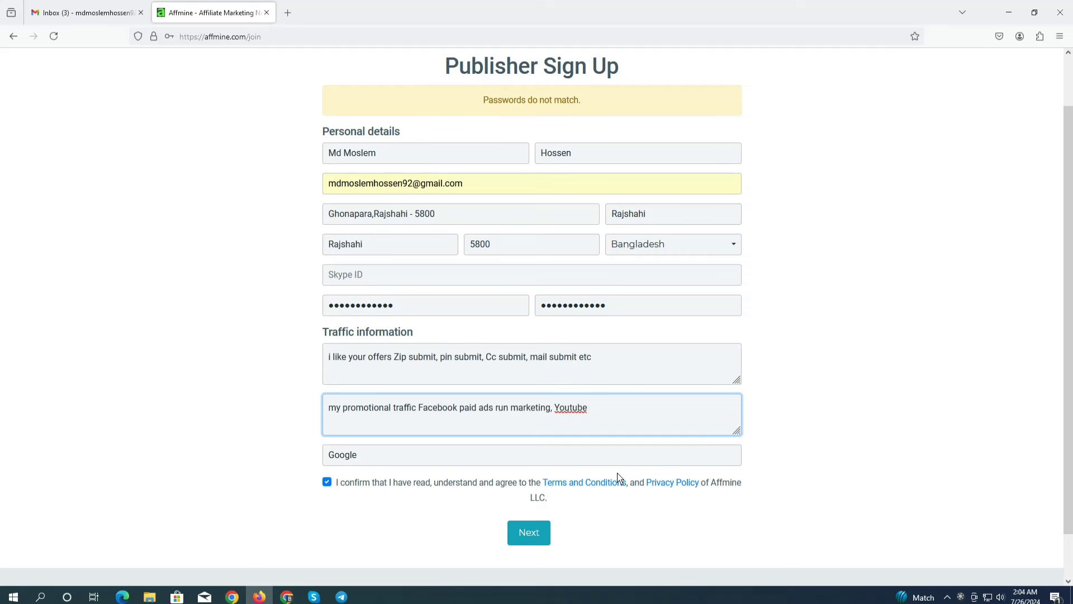
{"action": "type", "text": " ads run marketing etc"}
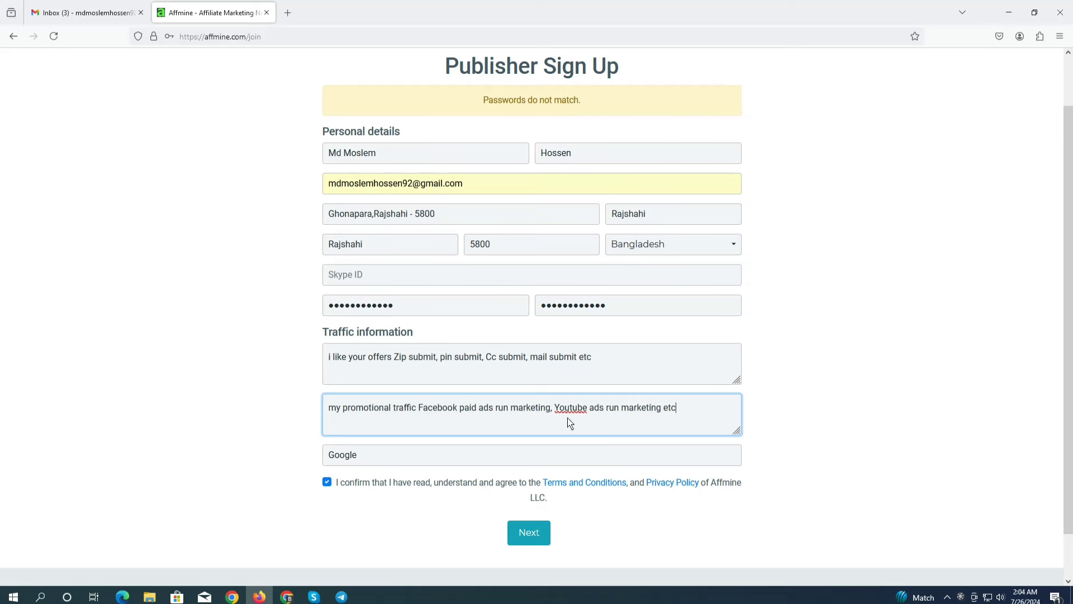
{"action": "scroll", "coordinate": [570, 321], "scroll_direction": "up", "scroll_amount": 2}
{"action": "scroll", "coordinate": [570, 321], "scroll_direction": "down", "scroll_amount": 2}
Resubmit the sign-up, update the saved site password, and highlight the 'inbox/spam' notice
{"action": "left_click", "coordinate": [529, 482]}
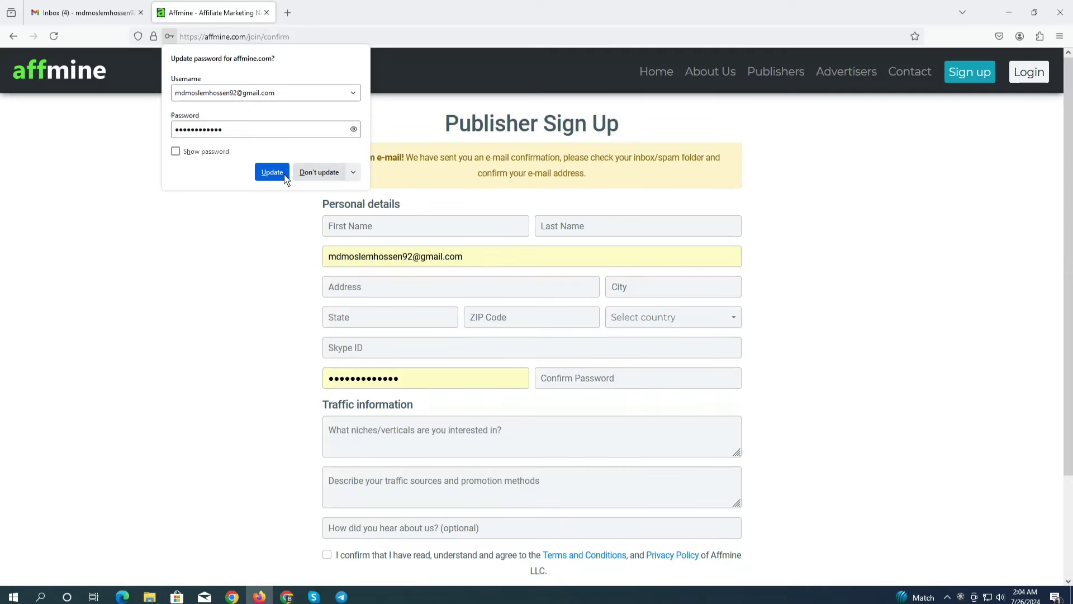
{"action": "left_click", "coordinate": [274, 173]}
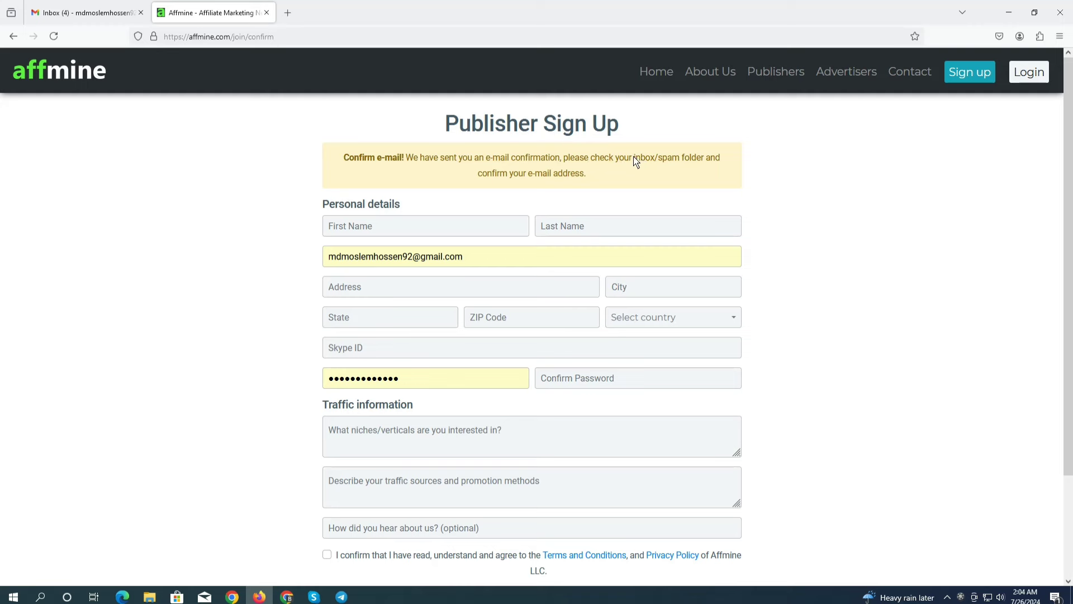
{"action": "left_click_drag", "start_coordinate": [635, 163], "coordinate": [683, 162]}
Open Affmine's 'Verify your e-mail' message in Gmail and follow its Confirm e-mail link
{"action": "left_click", "coordinate": [81, 11]}
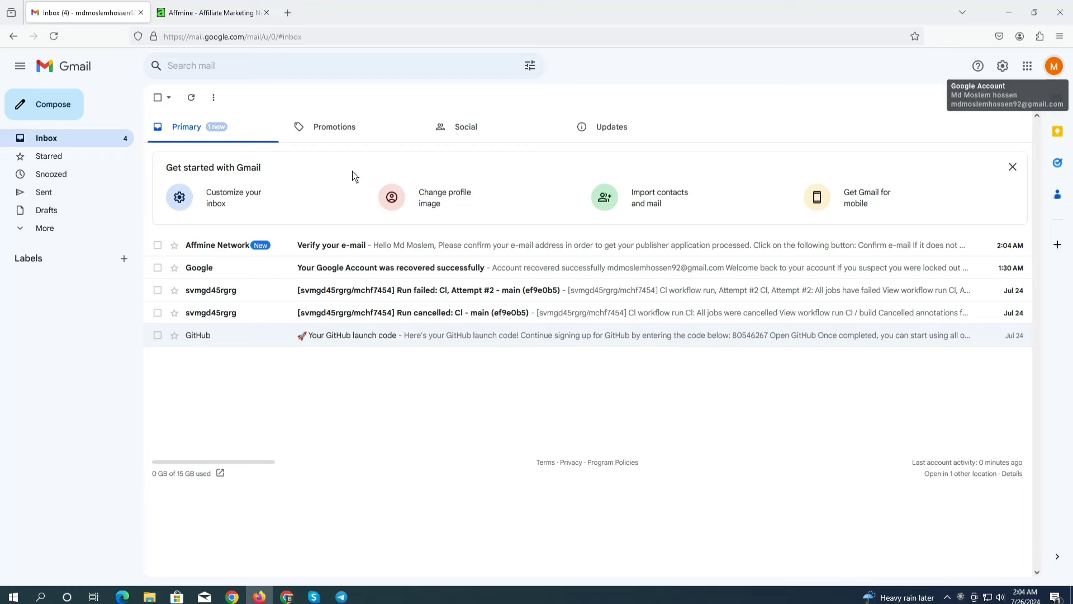
{"action": "left_click", "coordinate": [341, 246]}
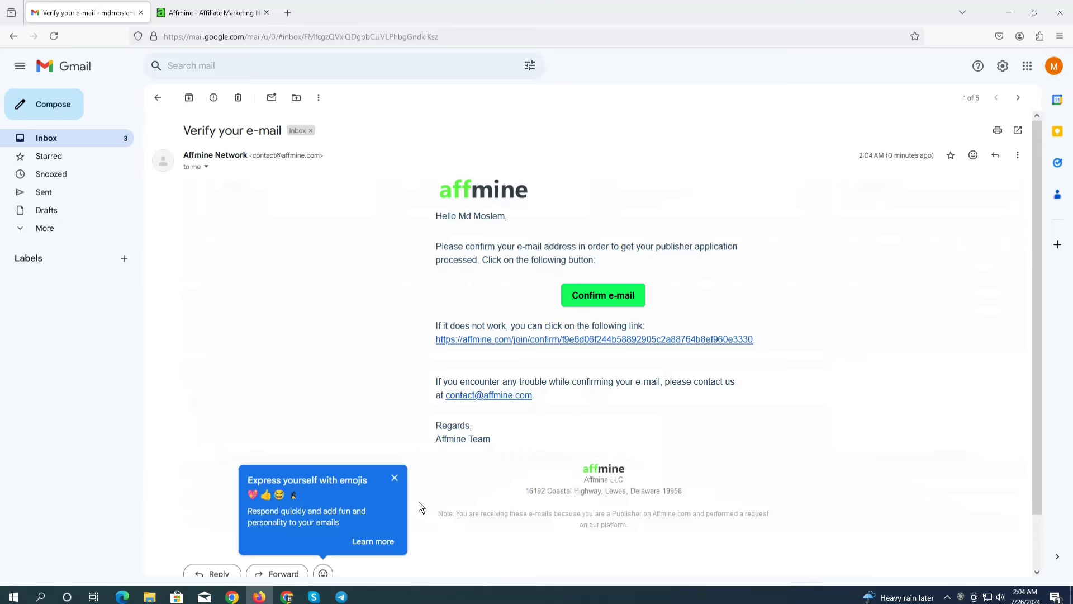
{"action": "left_click", "coordinate": [394, 478]}
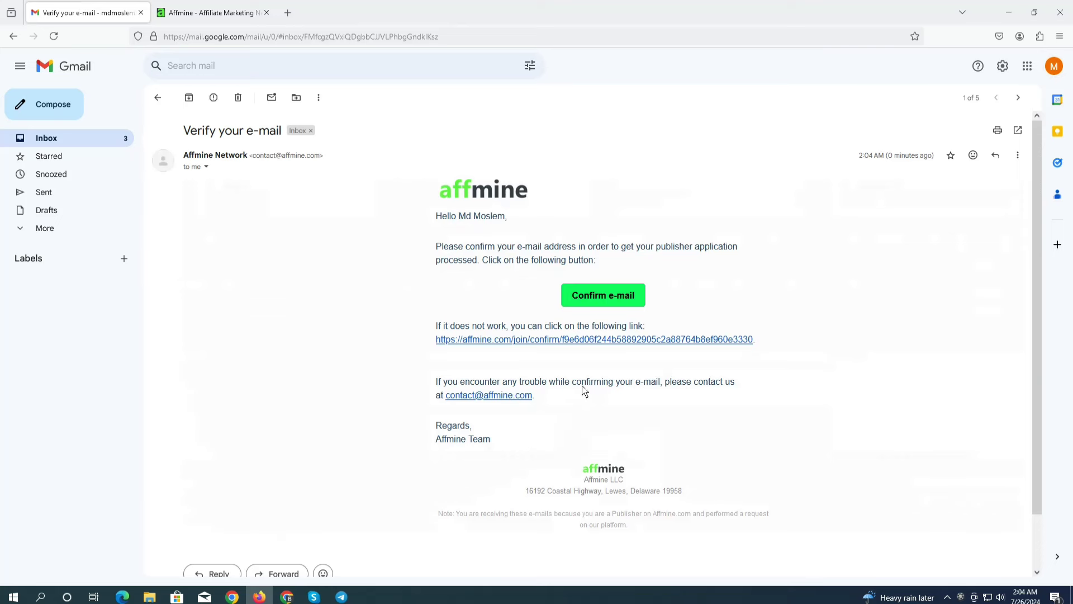
{"action": "right_click", "coordinate": [581, 342]}
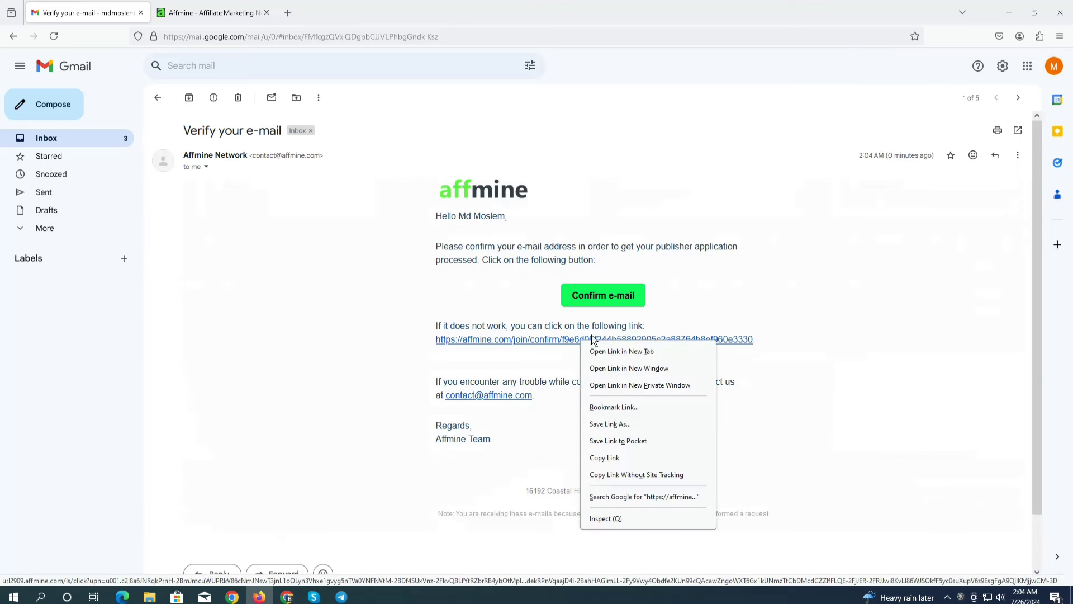
{"action": "left_click", "coordinate": [620, 459]}
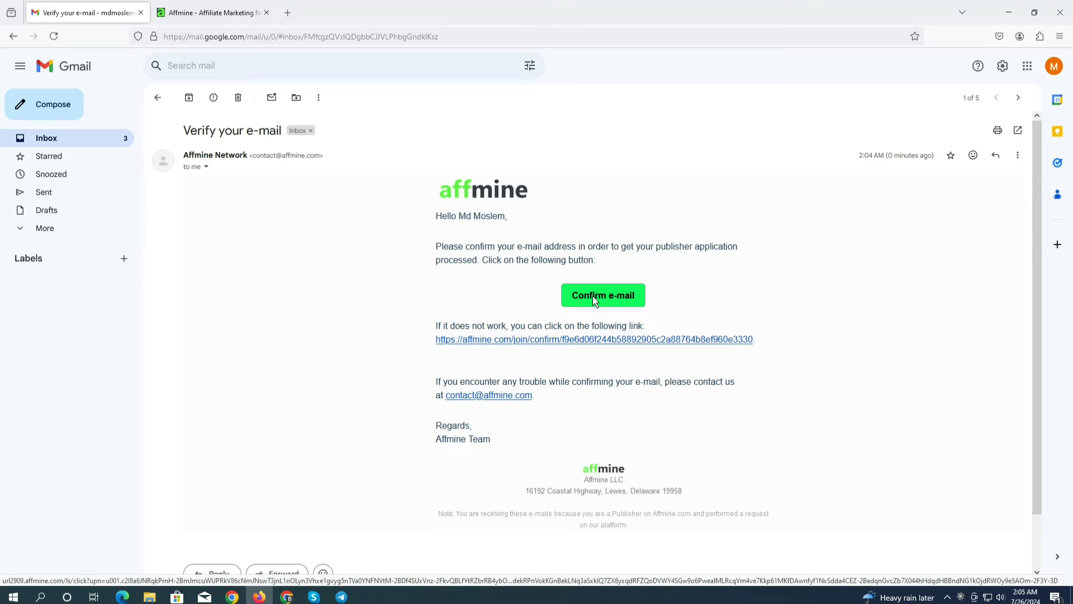
{"action": "right_click", "coordinate": [595, 301]}
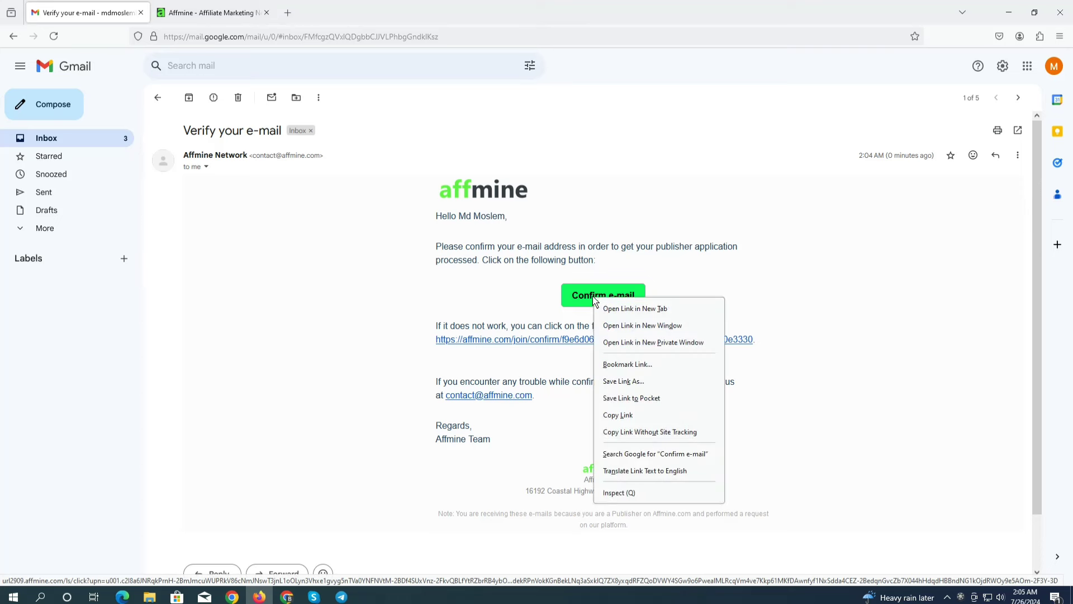
{"action": "left_click", "coordinate": [617, 416]}
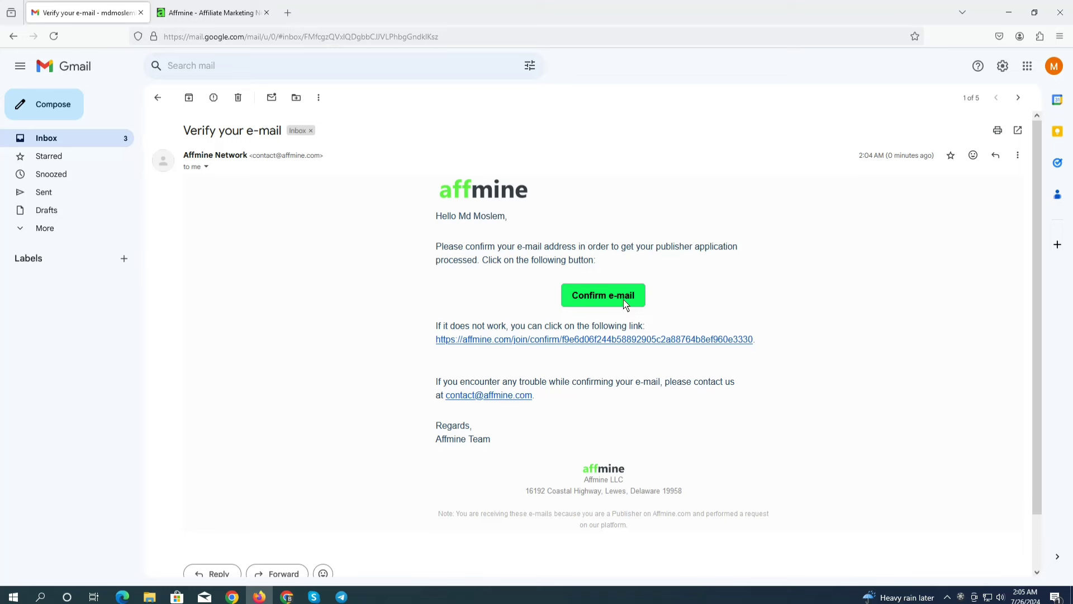
{"action": "left_click", "coordinate": [600, 296]}
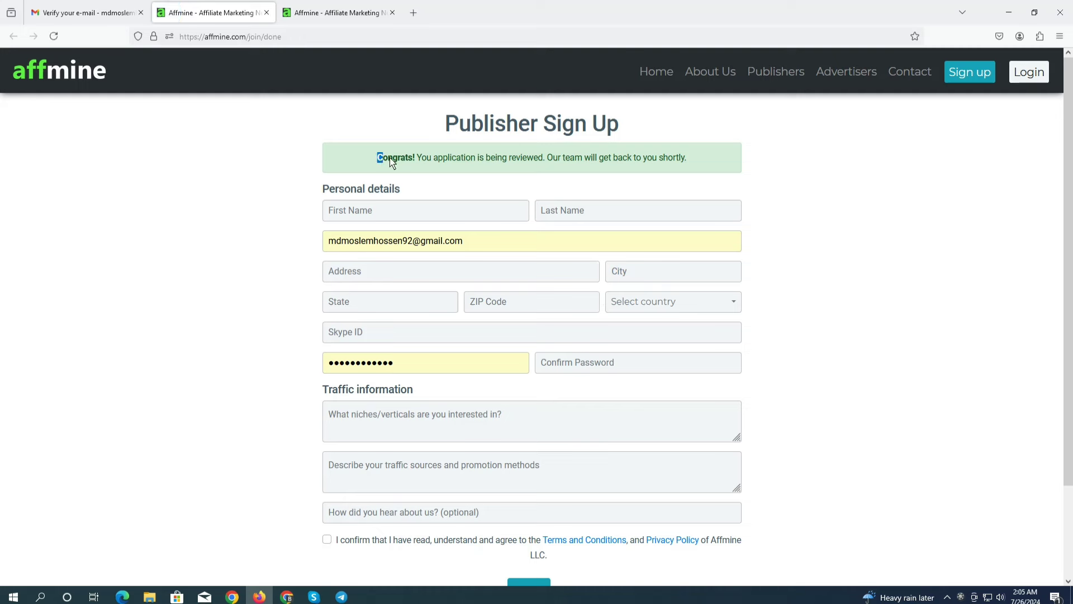
Highlight the 'Congrats! You application is being reviewed' message on the Affmine page
{"action": "left_click_drag", "start_coordinate": [376, 158], "coordinate": [692, 166]}
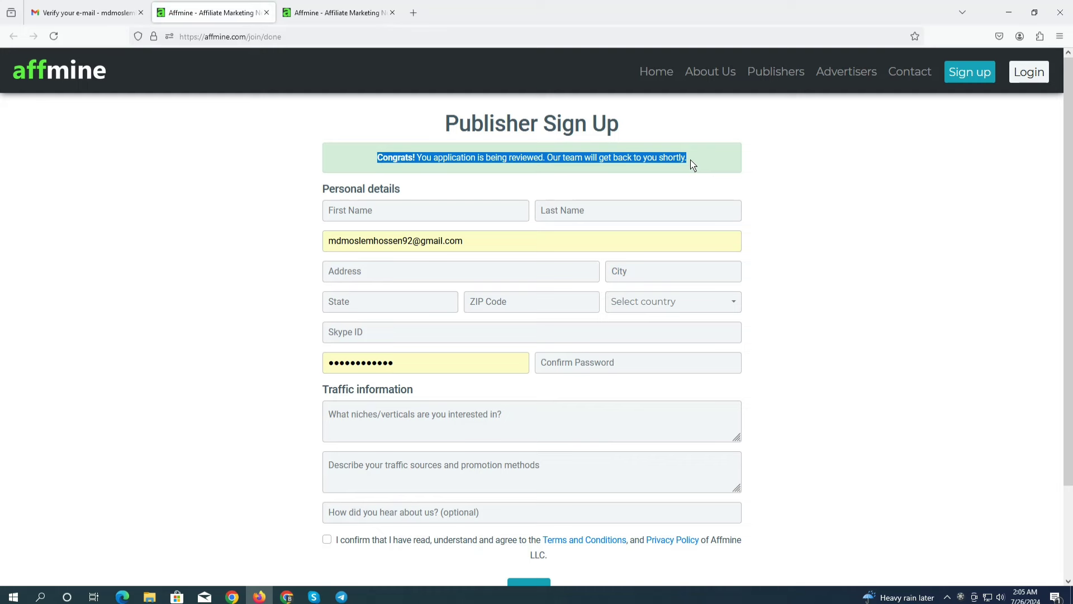
{"action": "left_click", "coordinate": [378, 124]}
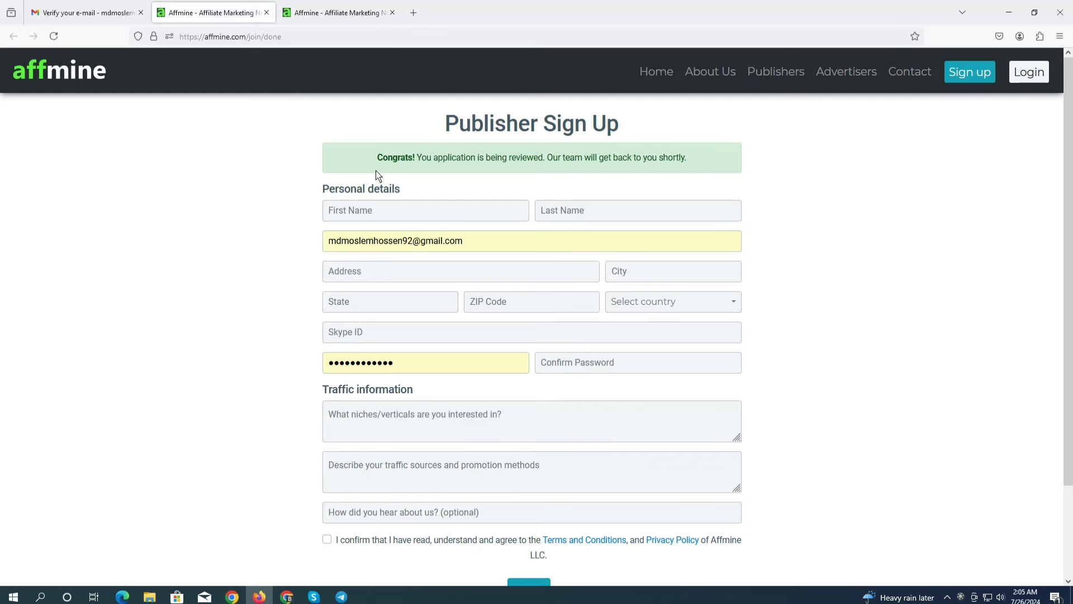
{"action": "left_click_drag", "start_coordinate": [377, 160], "coordinate": [718, 154]}
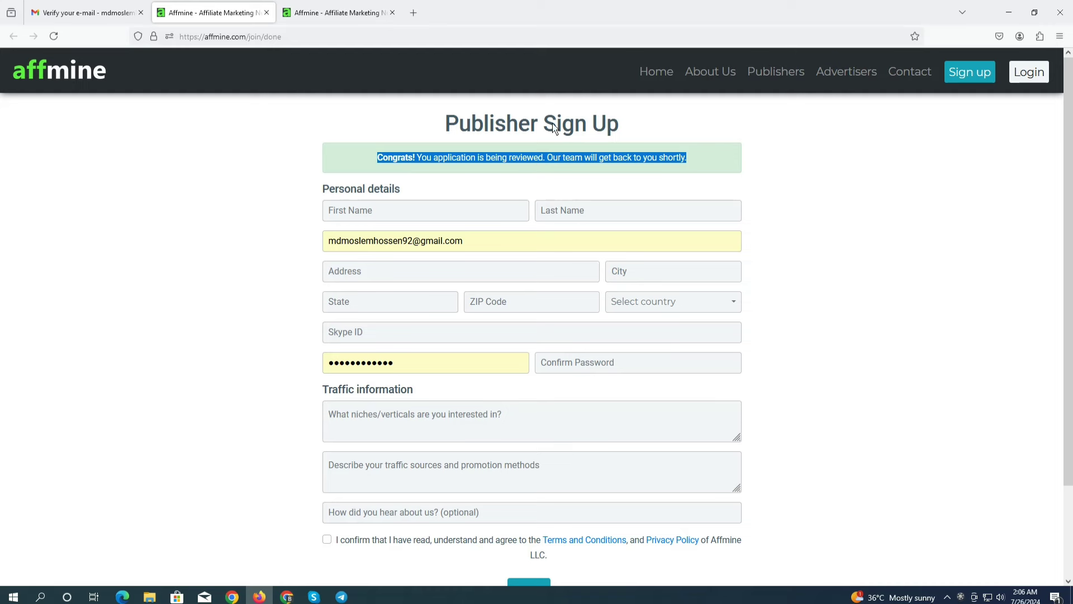
Close the Affmine and Gmail tabs, leaving a fresh empty tab
{"action": "left_click", "coordinate": [392, 12]}
{"action": "left_click", "coordinate": [288, 13]}
{"action": "left_click", "coordinate": [267, 12]}
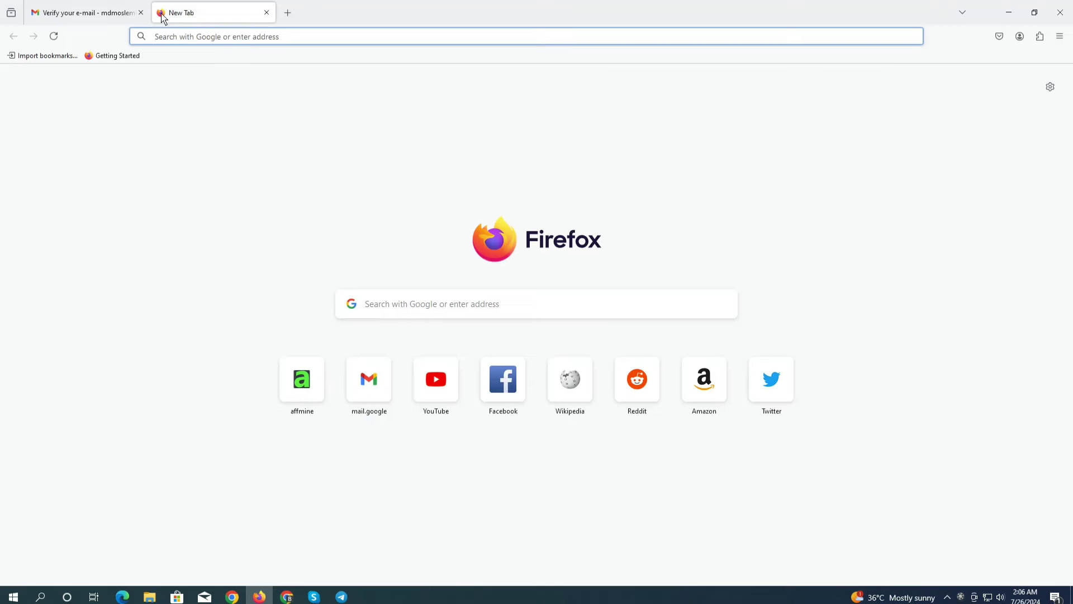
{"action": "left_click", "coordinate": [137, 18]}
{"action": "left_click", "coordinate": [140, 12]}
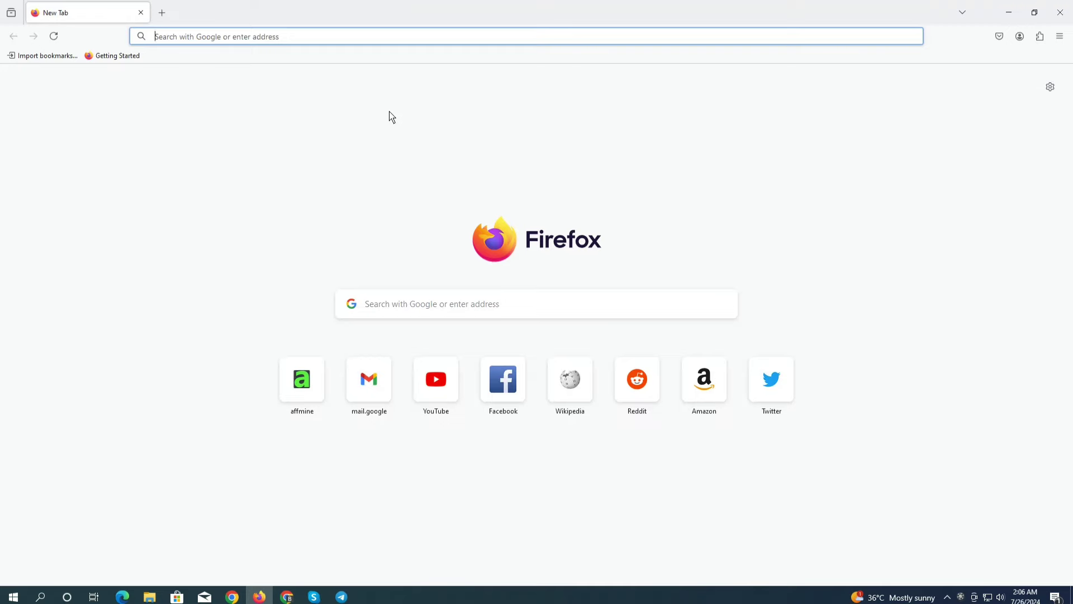
Clear all Firefox browsing data for Everything, including site settings, then minimise Firefox
{"action": "key", "text": "ctrl+shift+Delete"}
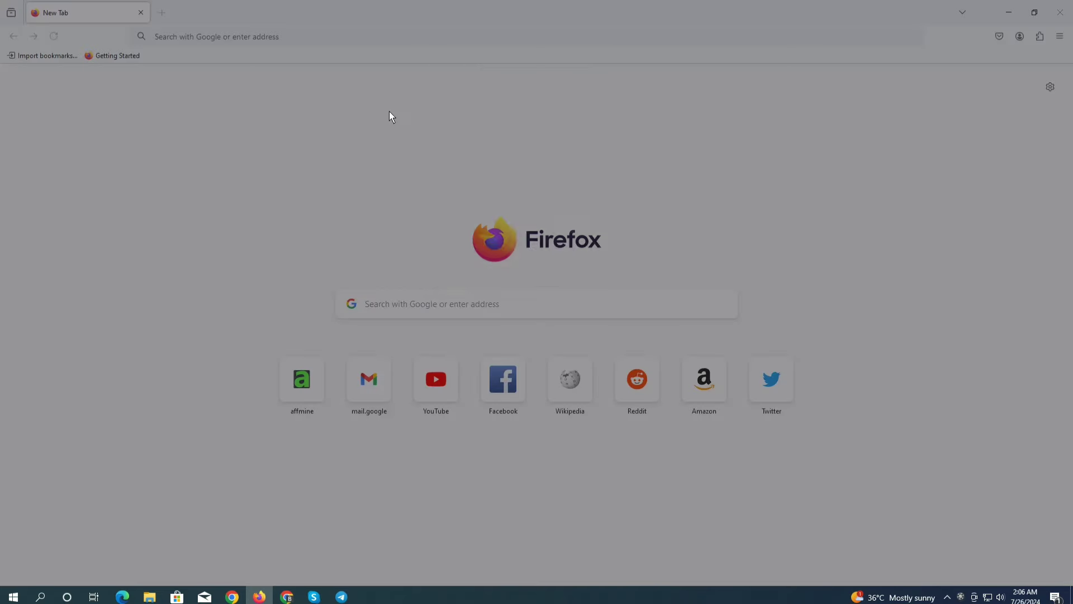
{"action": "left_click", "coordinate": [501, 97]}
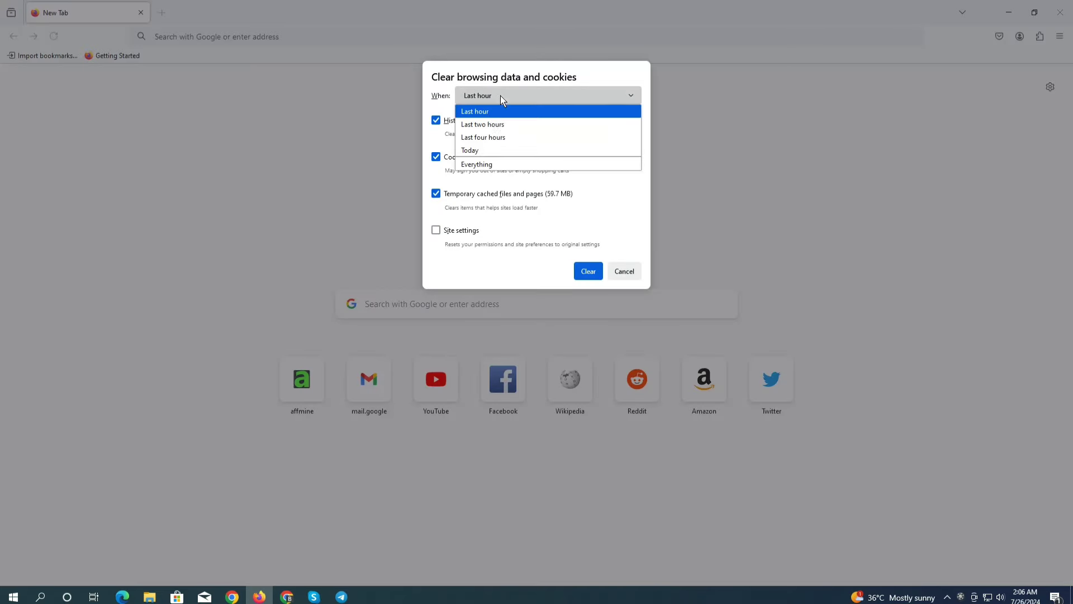
{"action": "left_click", "coordinate": [485, 164]}
{"action": "left_click", "coordinate": [446, 288]}
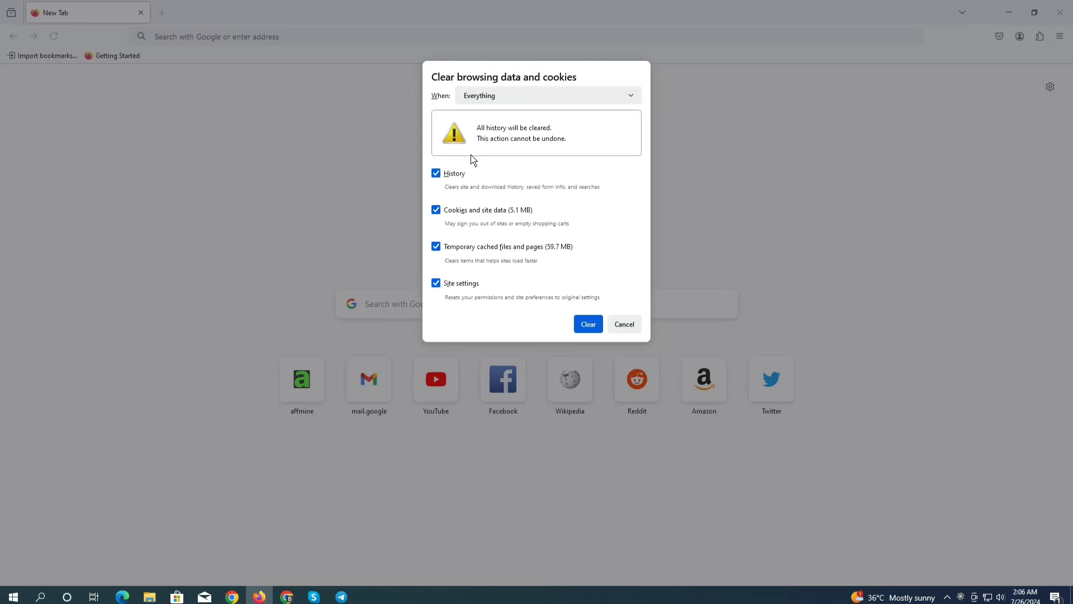
{"action": "left_click", "coordinate": [586, 325]}
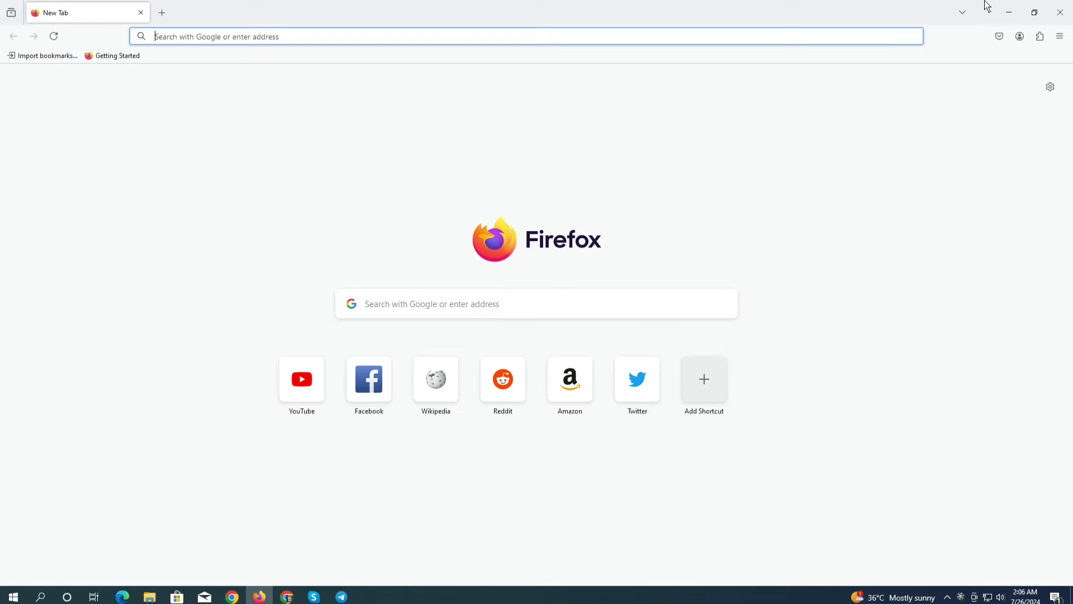
{"action": "left_click", "coordinate": [1009, 12]}
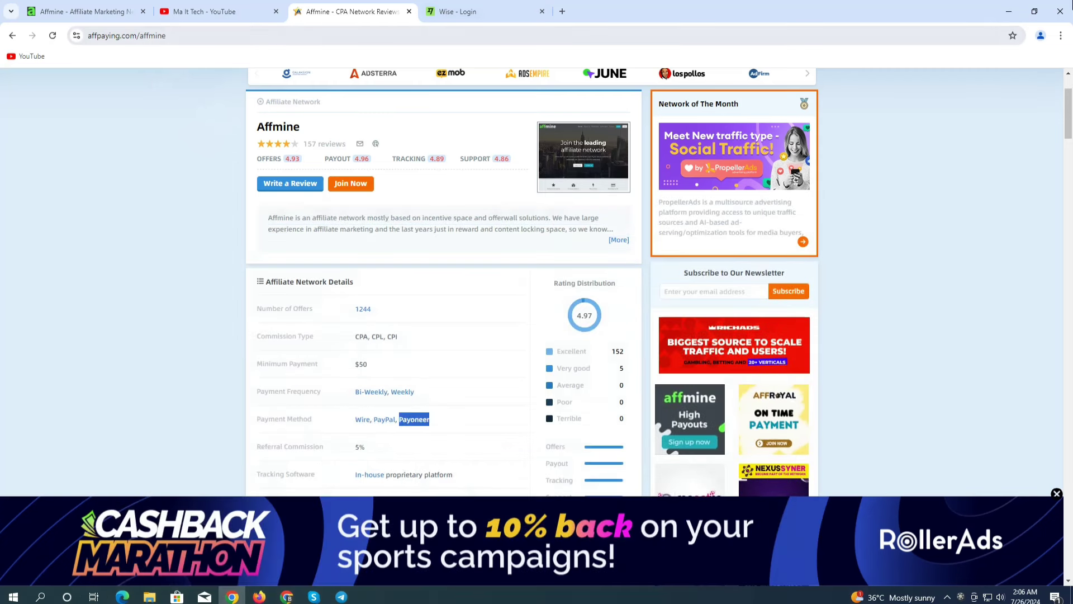
Browse to the Telegram Desktop folder under D:\@ SOFTER @ in File Explorer
{"action": "left_click", "coordinate": [1009, 11]}
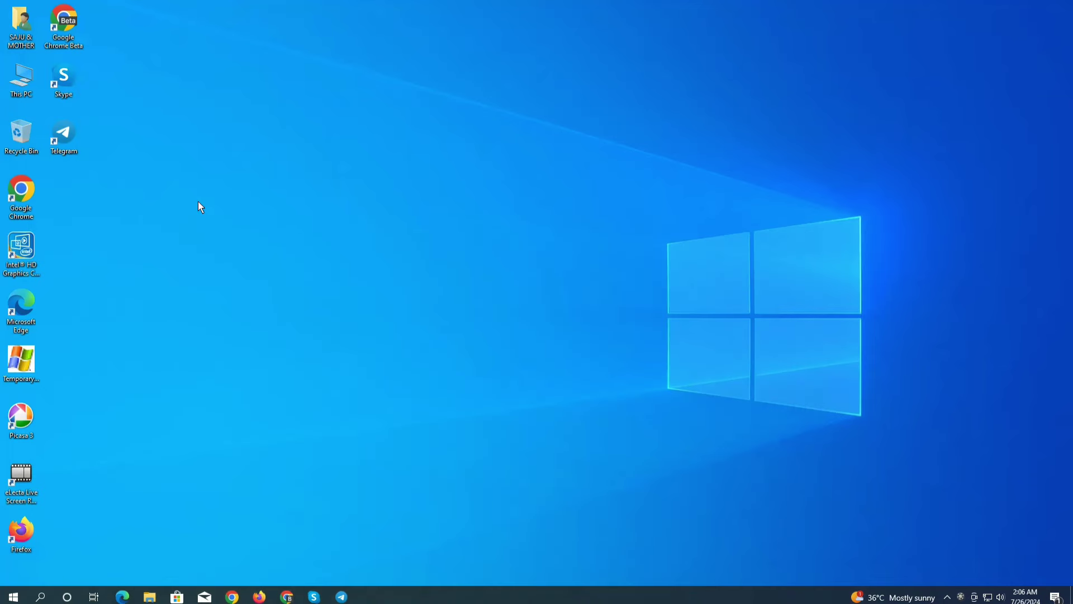
{"action": "double_click", "coordinate": [29, 89]}
{"action": "double_click", "coordinate": [296, 175]}
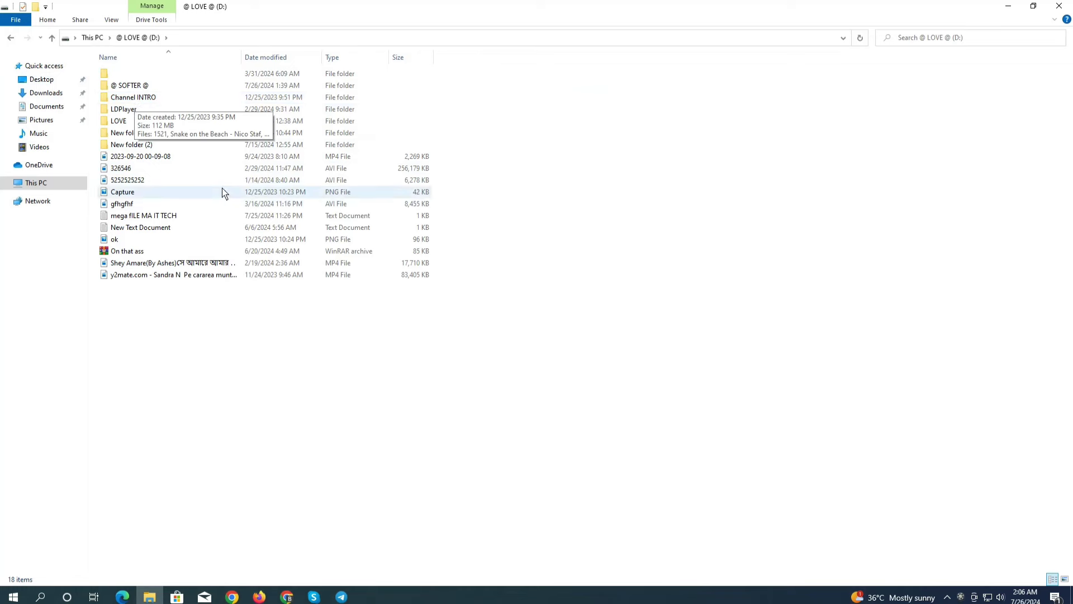
{"action": "double_click", "coordinate": [168, 89]}
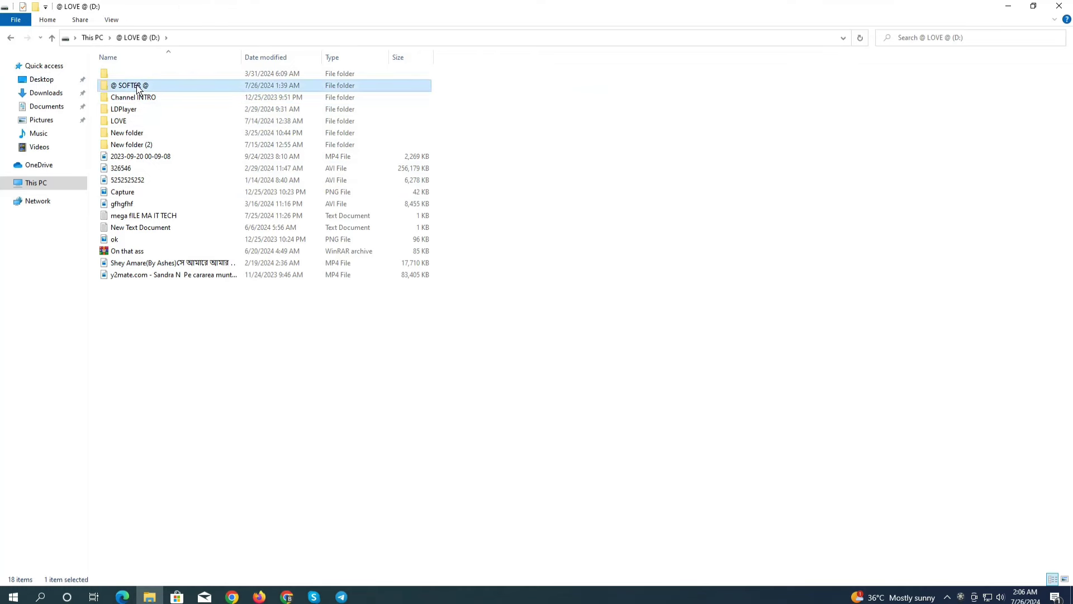
{"action": "double_click", "coordinate": [164, 97]}
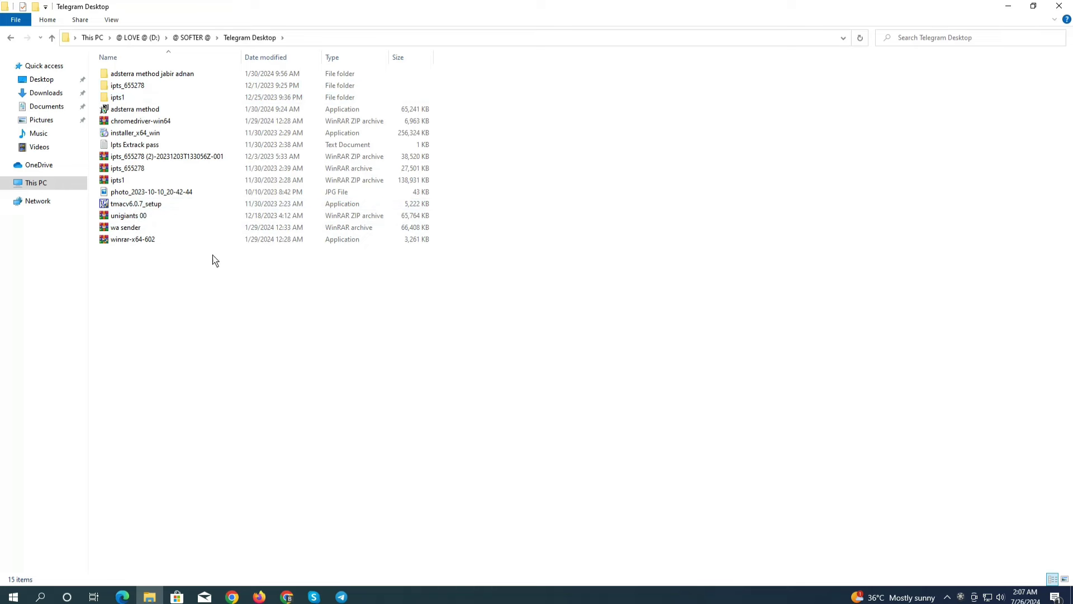
Copy the tmacv6.0.7_setup installer's file name from its rename field
{"action": "right_click", "coordinate": [135, 209]}
{"action": "left_click", "coordinate": [172, 413]}
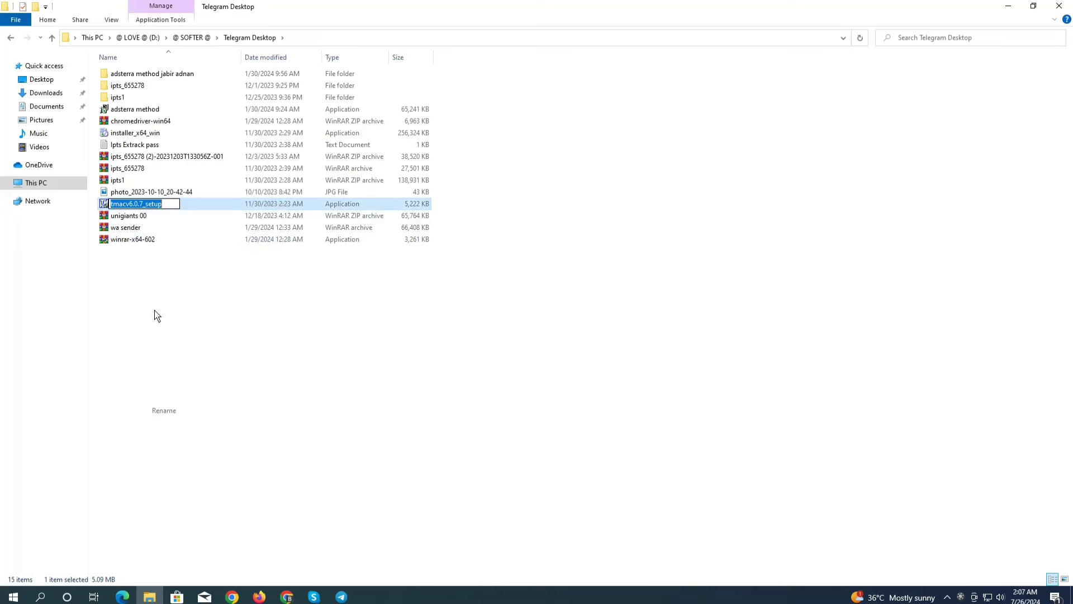
{"action": "right_click", "coordinate": [129, 205]}
{"action": "left_click", "coordinate": [153, 240]}
Search Google for tmacv6.0.7_setup in a new Chrome tab
{"action": "key", "text": "super+d"}
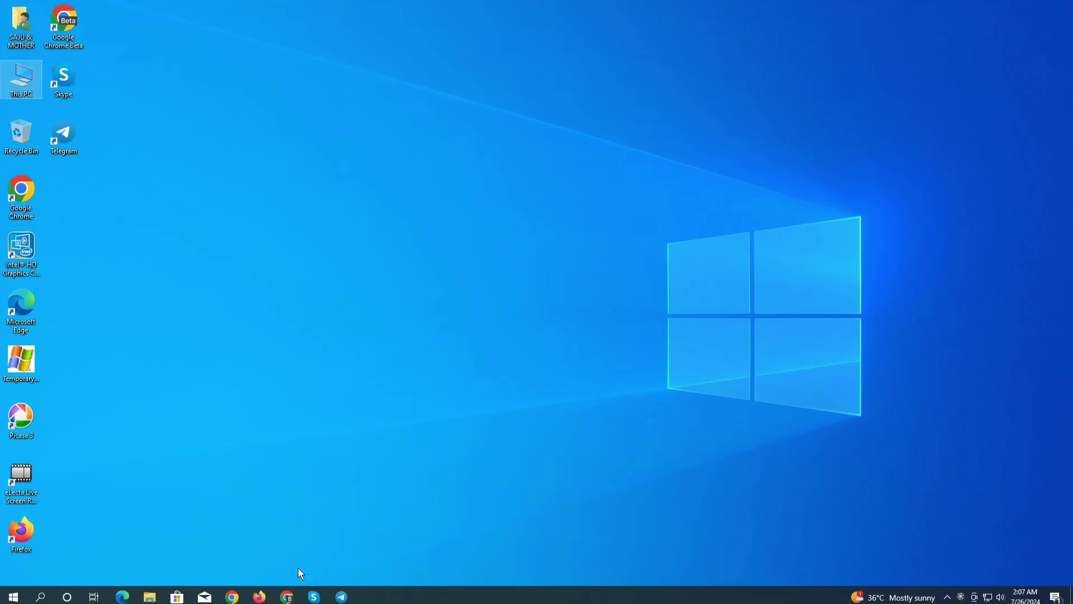
{"action": "left_click", "coordinate": [232, 596]}
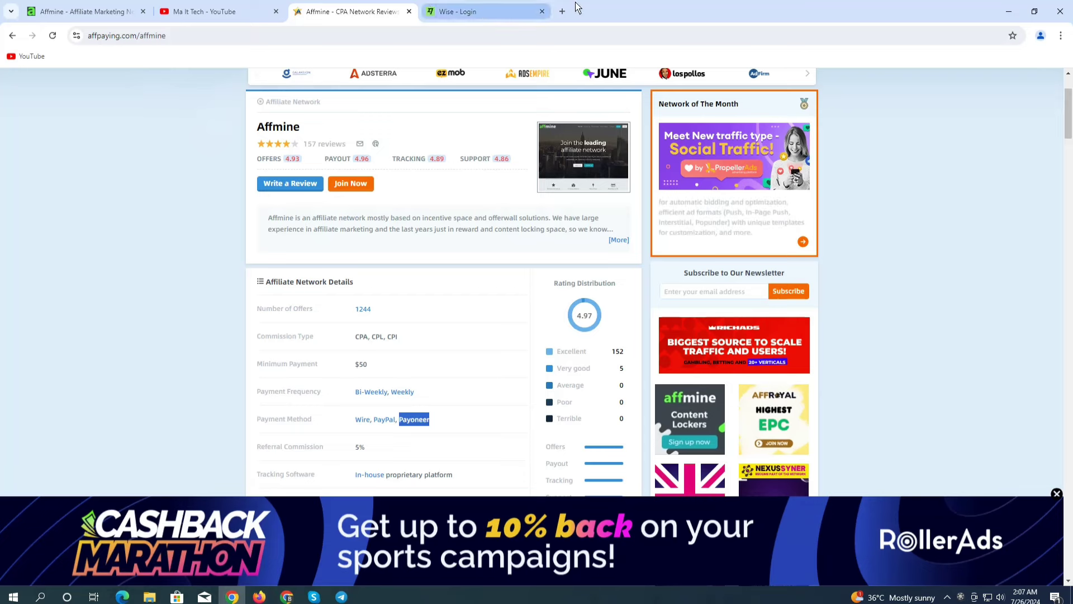
{"action": "left_click", "coordinate": [562, 11]}
{"action": "left_click", "coordinate": [272, 35]}
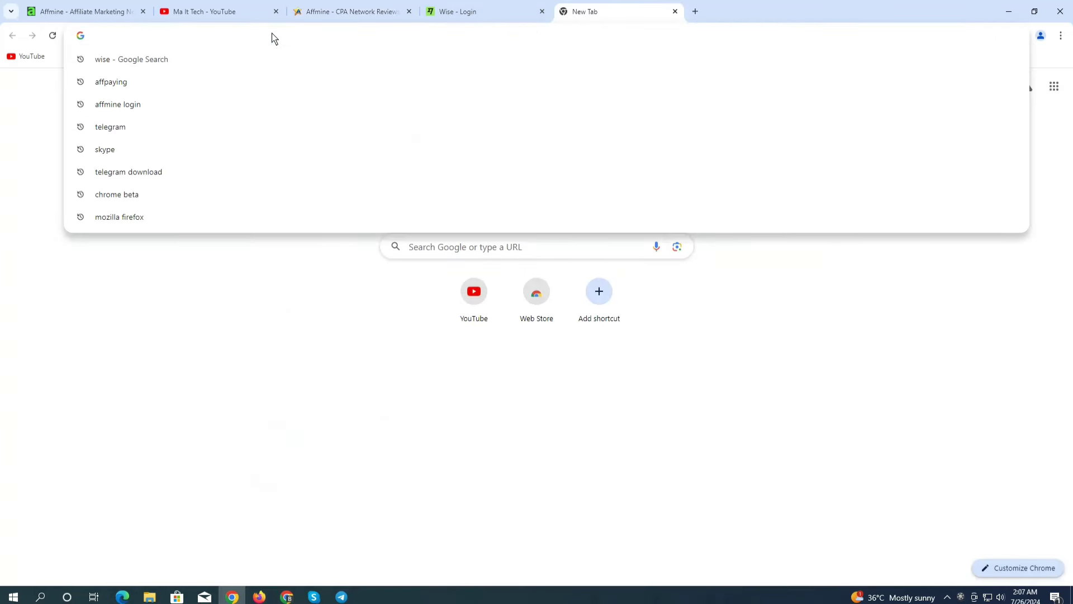
{"action": "key", "text": "ctrl+v"}
{"action": "key", "text": "Return"}
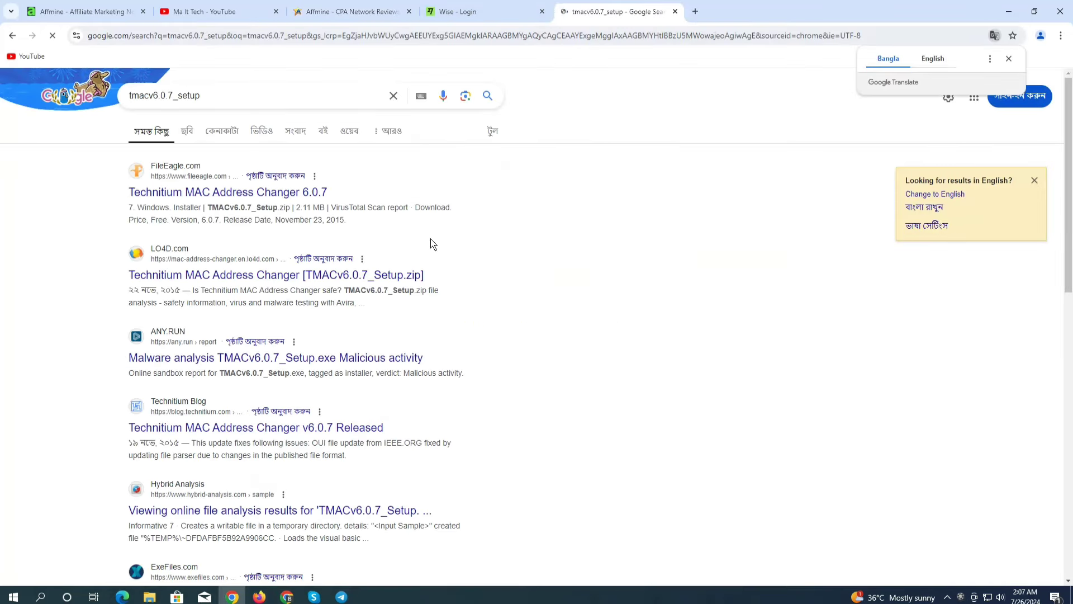